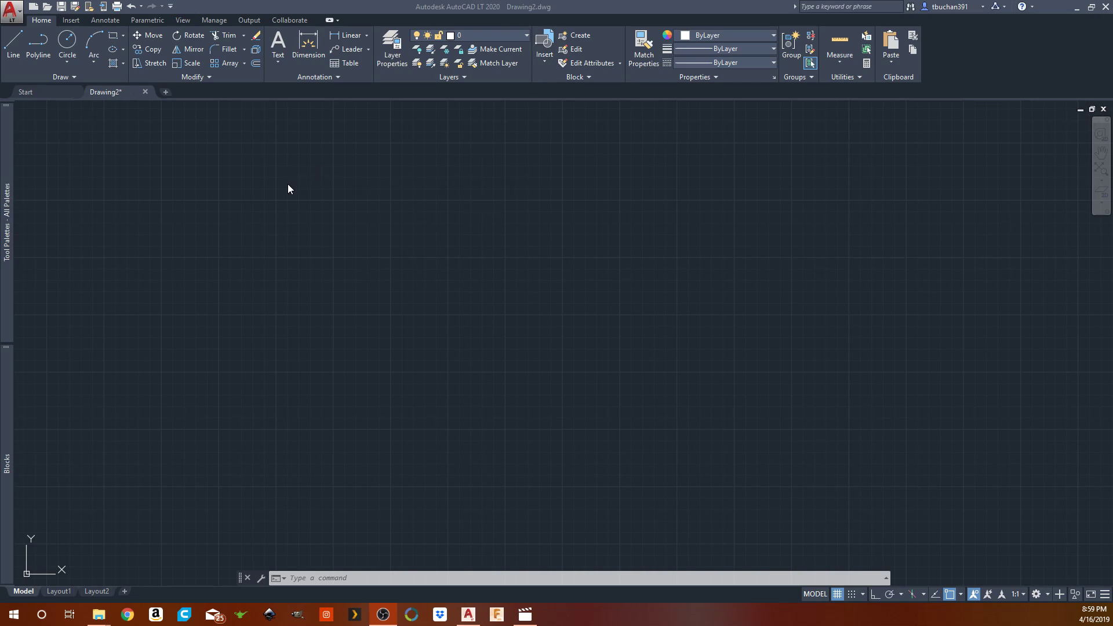
- Draw the peaked roof and right wall with LINE, then erase the stray diagonal line
left_click(339, 272)
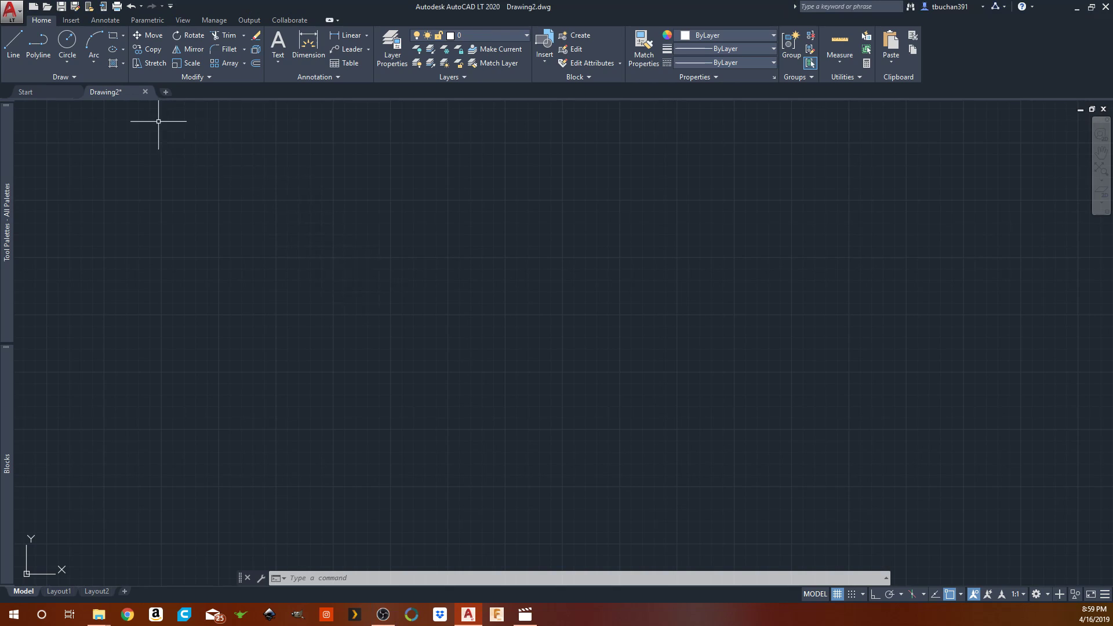
left_click(14, 43)
left_click(284, 358)
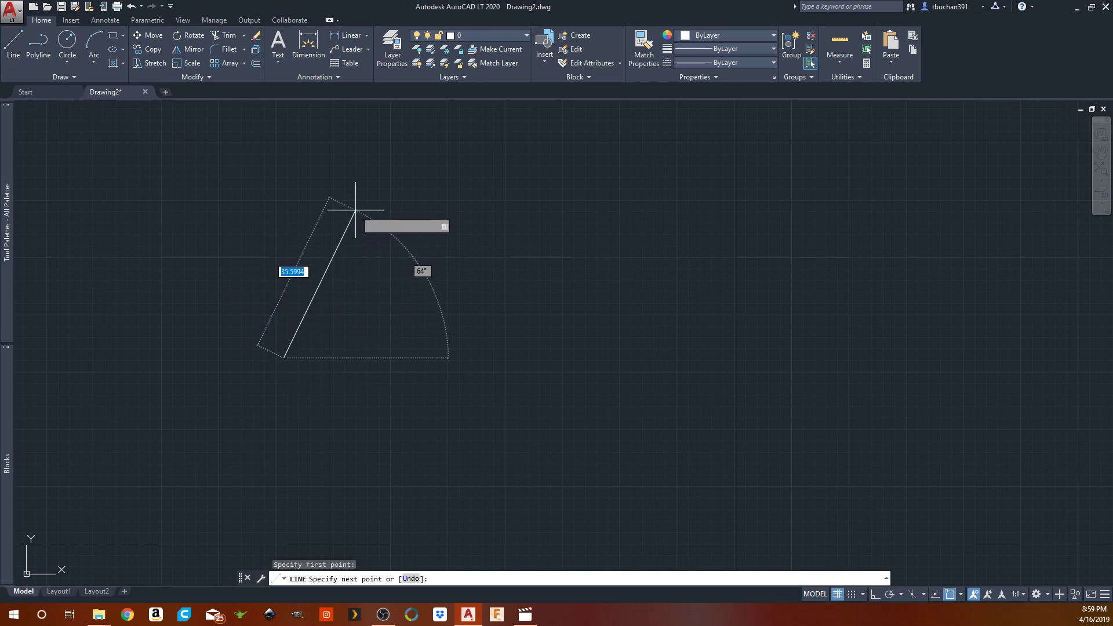
left_click(360, 206)
left_click(476, 370)
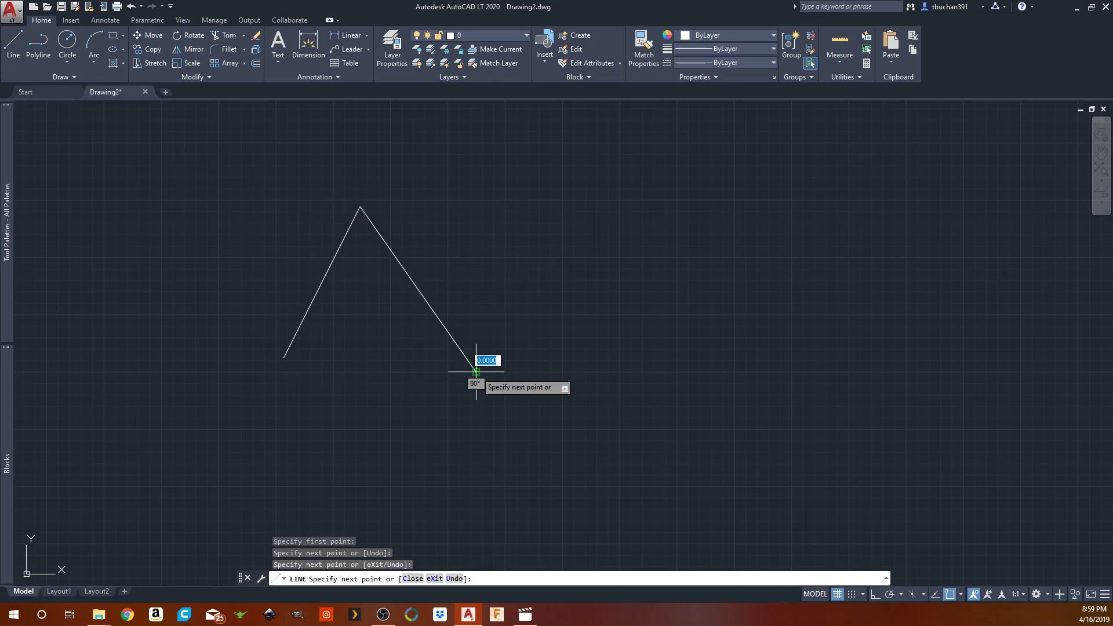
right_click(477, 511)
key("Escape")
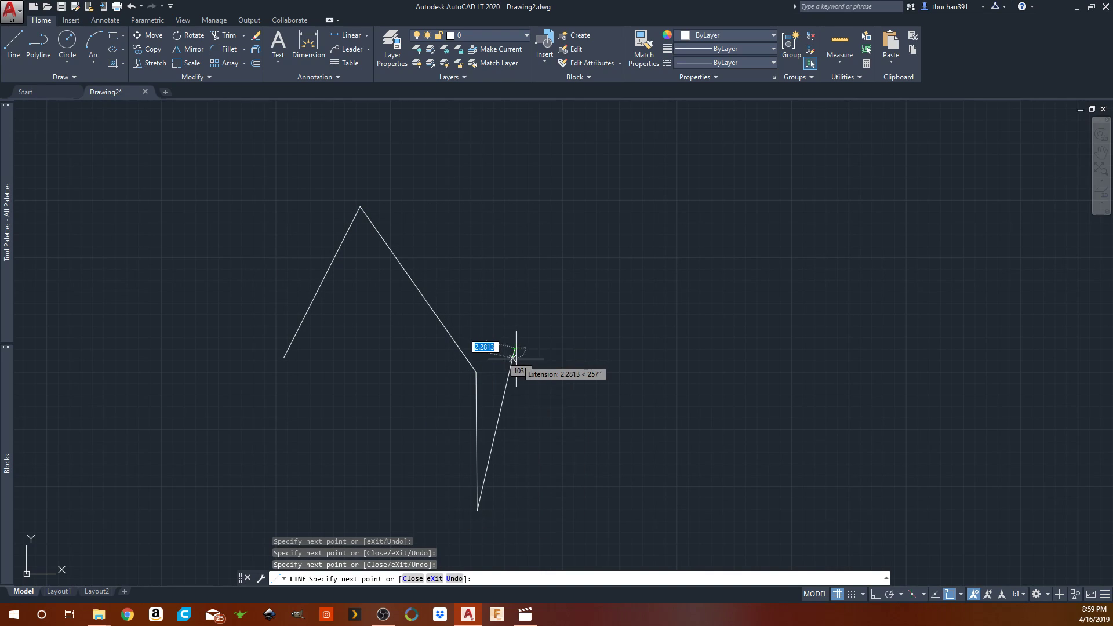
left_click(515, 349)
key("Escape")
left_click(513, 356)
left_click(490, 360)
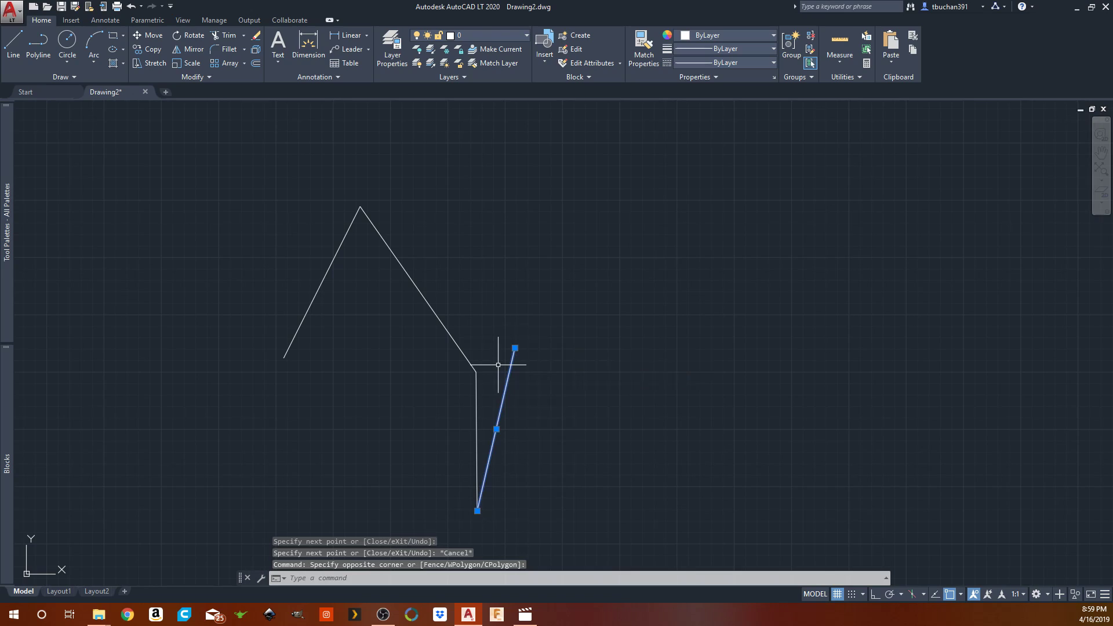
key("Delete")
- Copy the right wall to the left eave using its top end as base point
type("co")
key("Return")
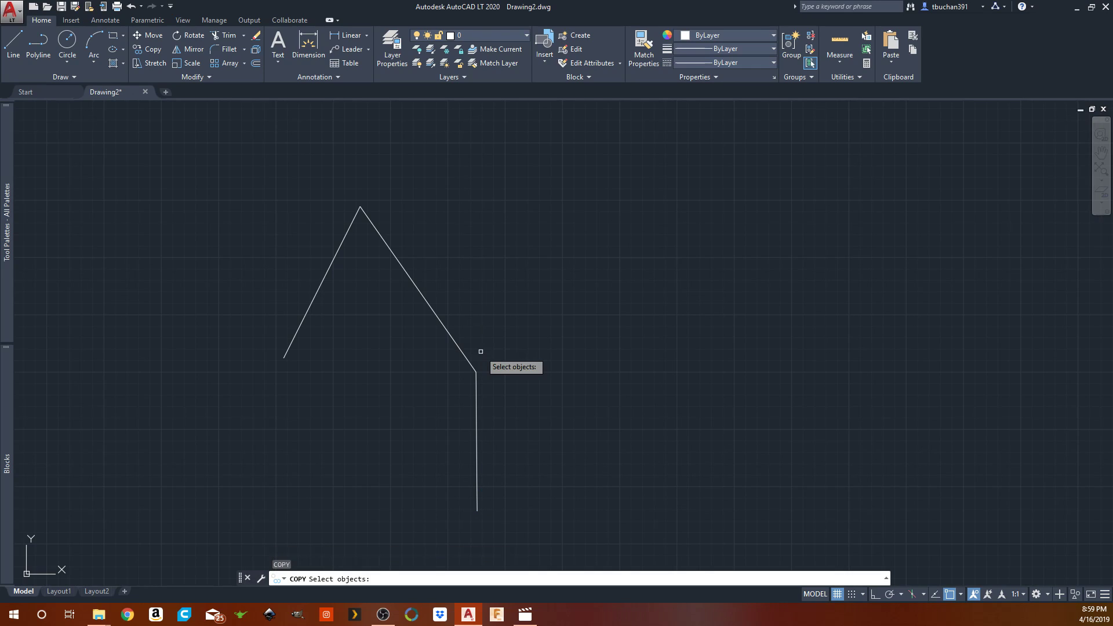
left_click(477, 466)
key("Return")
left_click(476, 372)
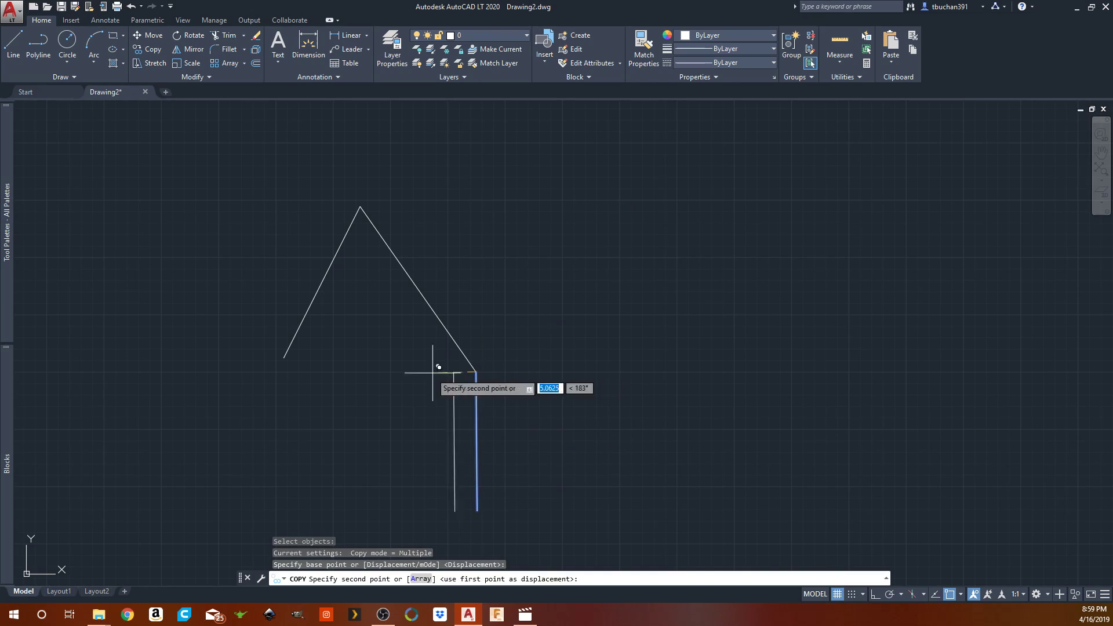
left_click(290, 361)
right_click(287, 363)
left_click(312, 366)
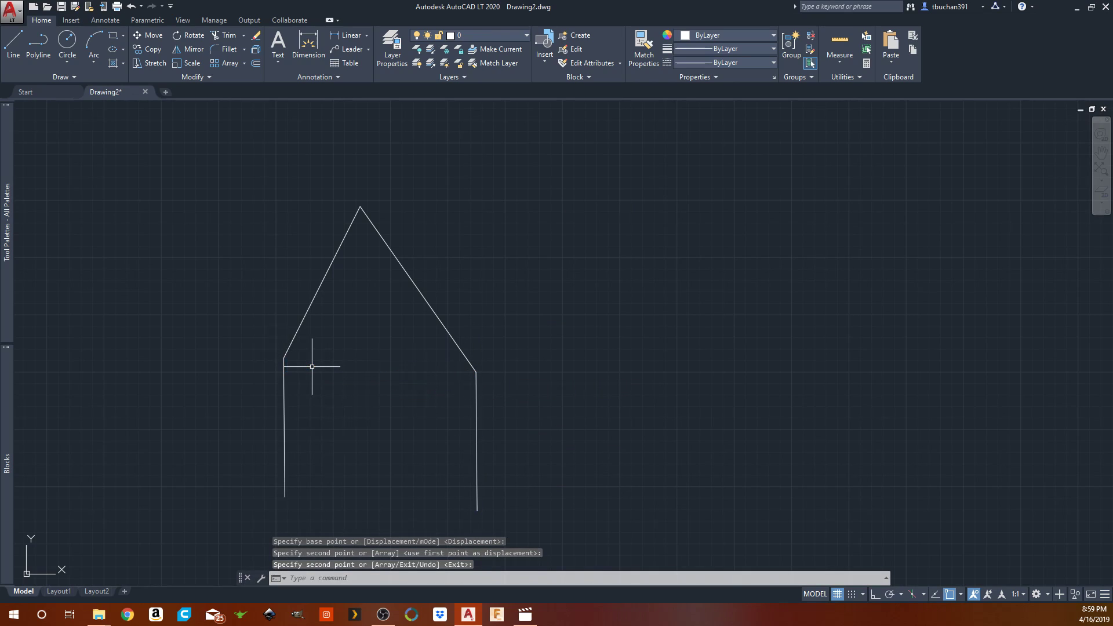
- Draw the base line joining the bottoms of the two walls
type("l")
key("Return")
left_click(285, 496)
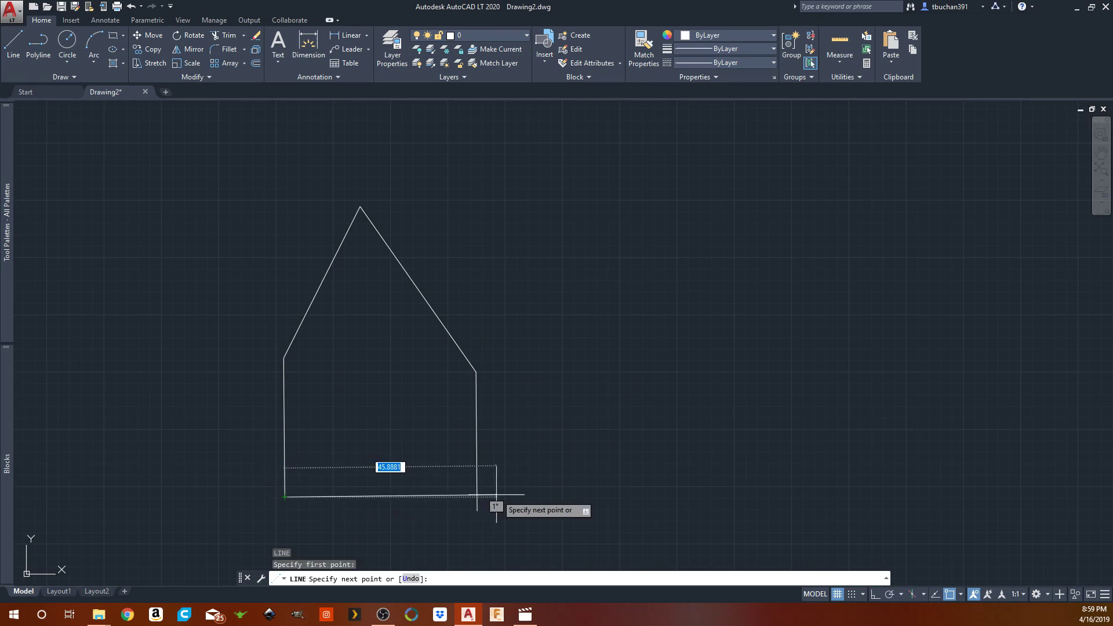
left_click(477, 511)
right_click(477, 510)
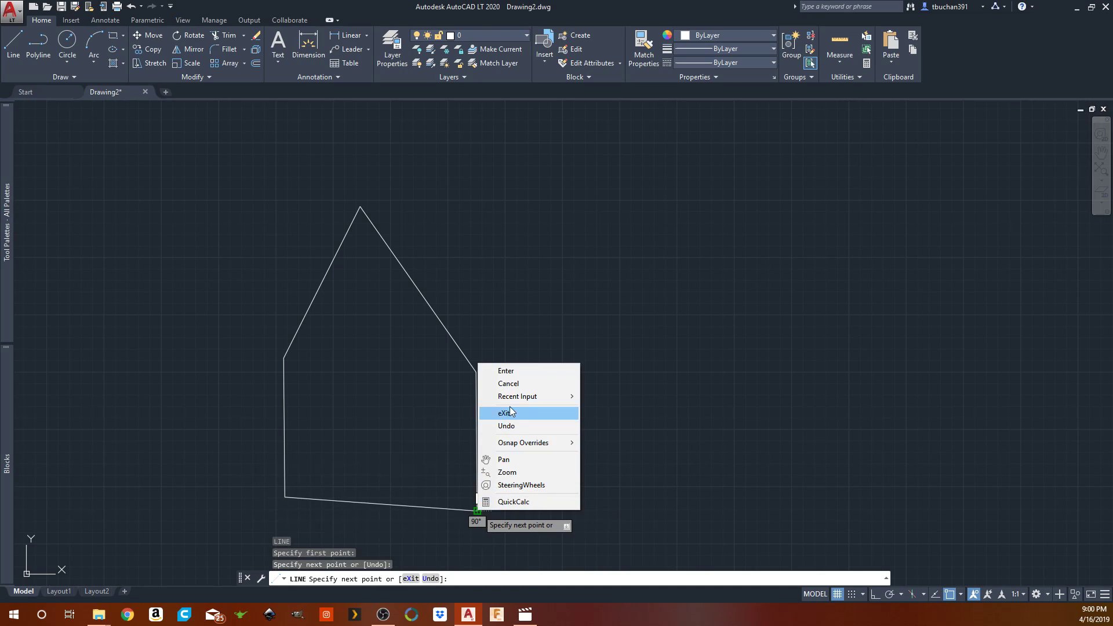
left_click(505, 413)
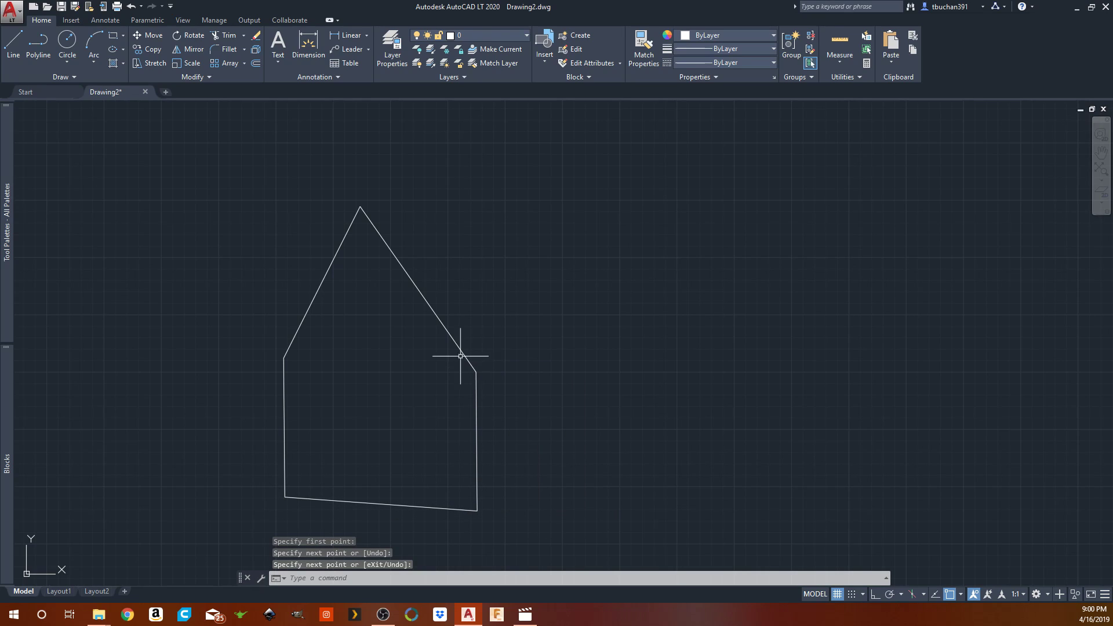
middle_click_drag(341, 345, 365, 300)
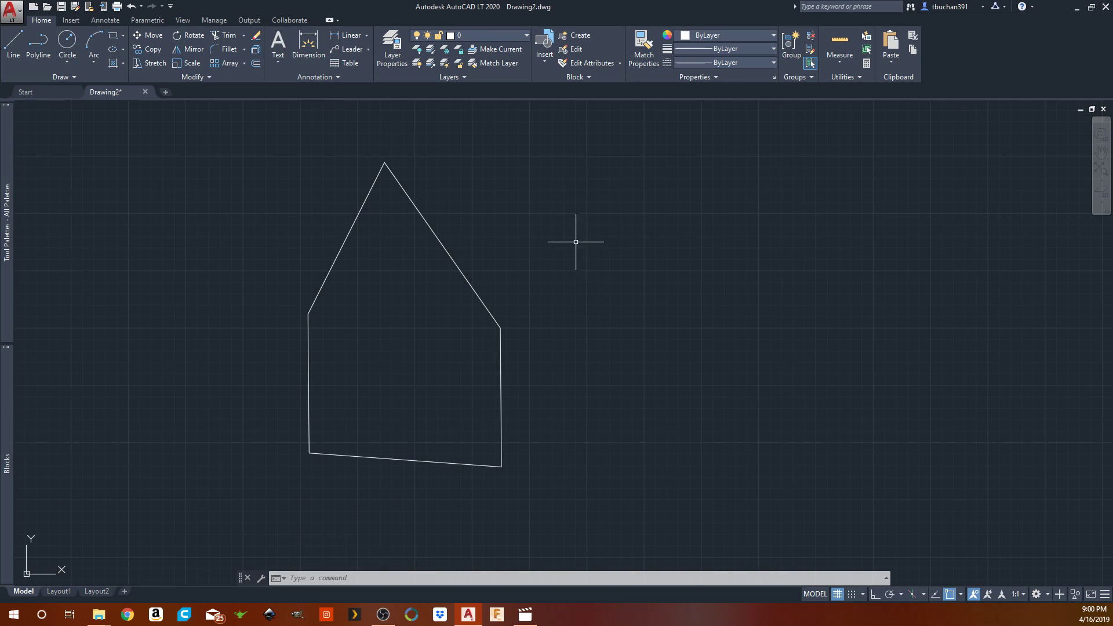
- Copy the whole house outline with a base point and paste it as a block to the right
left_click(580, 122)
left_click(238, 503)
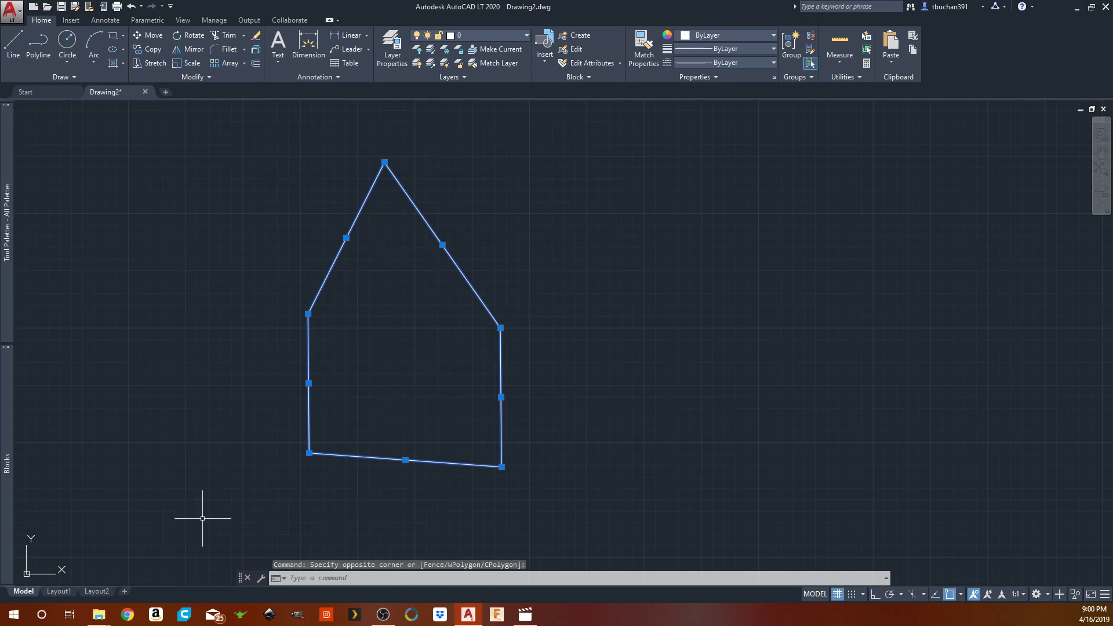
key("ctrl+shift+c")
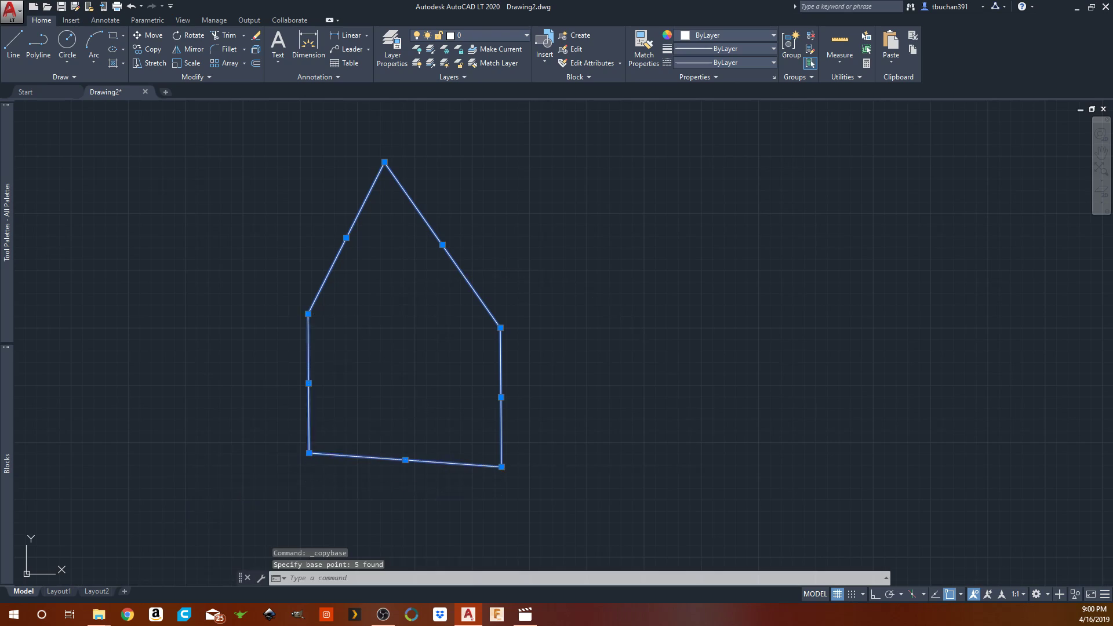
key("Escape")
key("ctrl+shift+v")
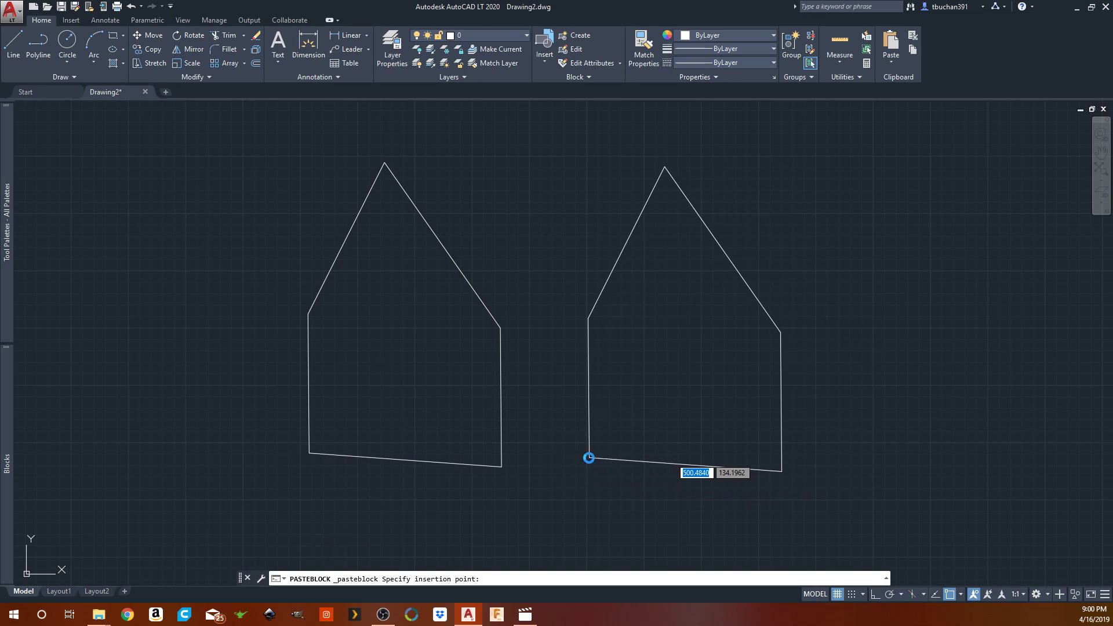
left_click(589, 457)
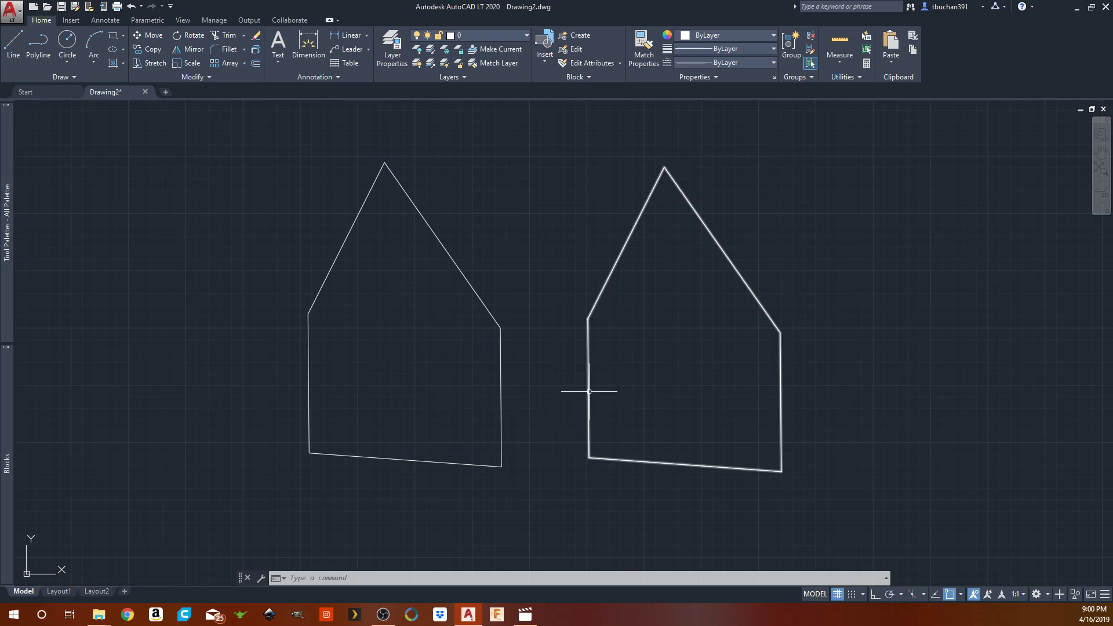
- In the Block Editor, drag the pasted house's roof peak below the eaves into an inverted V
double_click(593, 331)
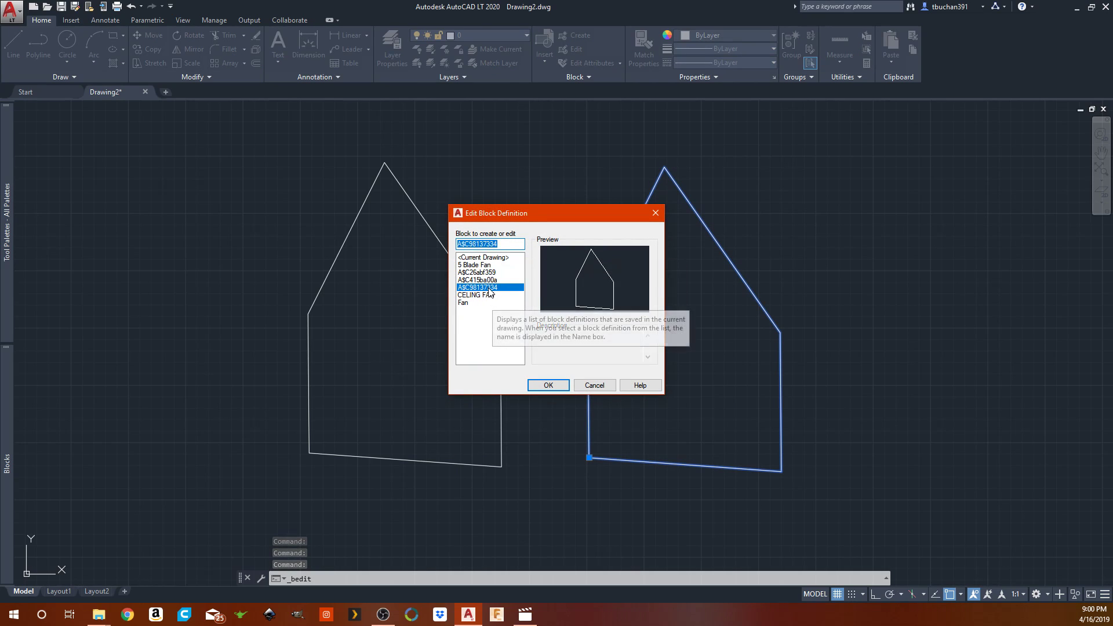
left_click(548, 385)
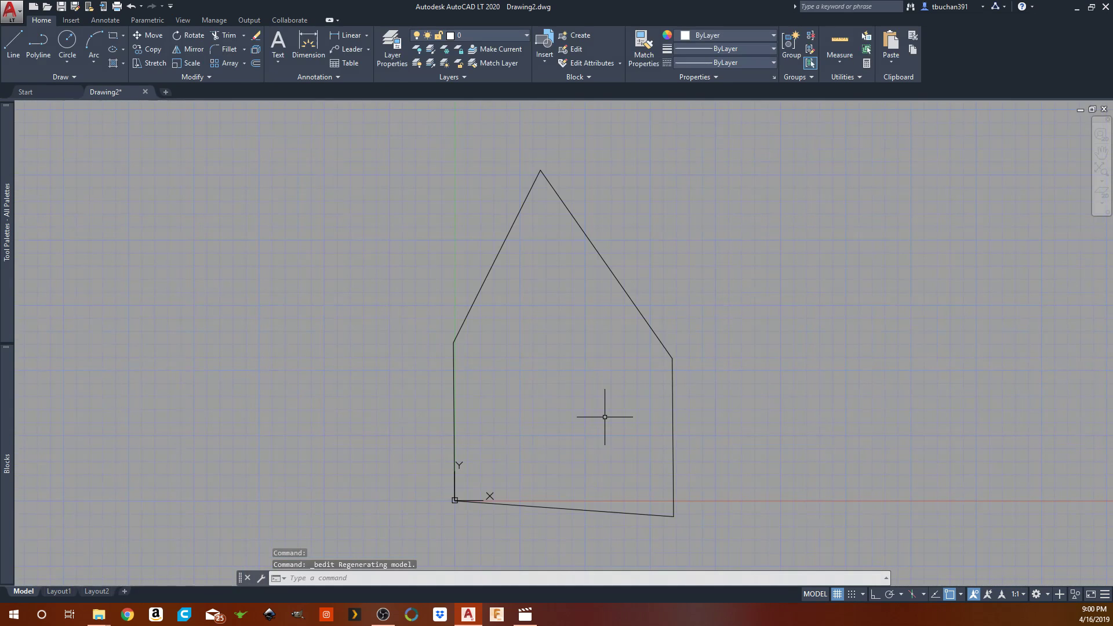
left_click(541, 173)
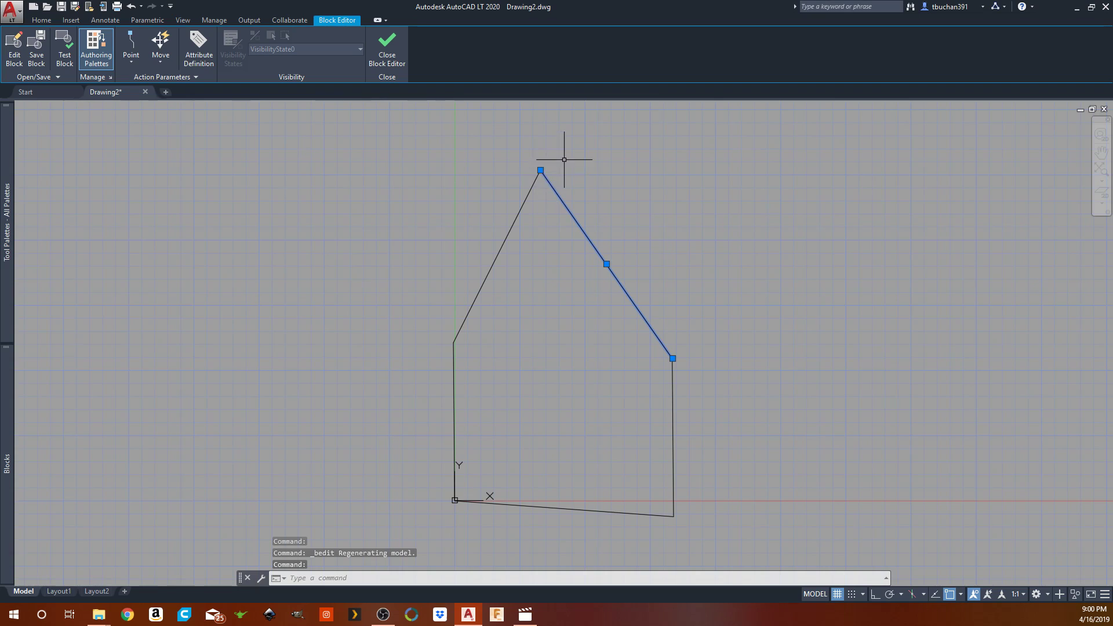
left_click(566, 165)
left_click(504, 186)
left_click(541, 170)
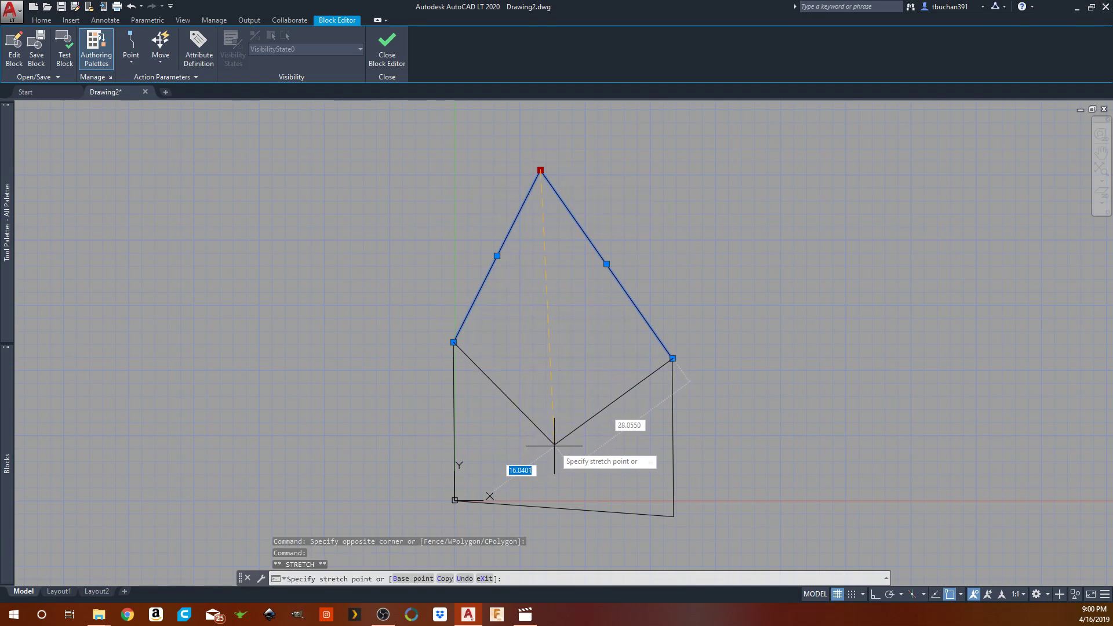
left_click(551, 472)
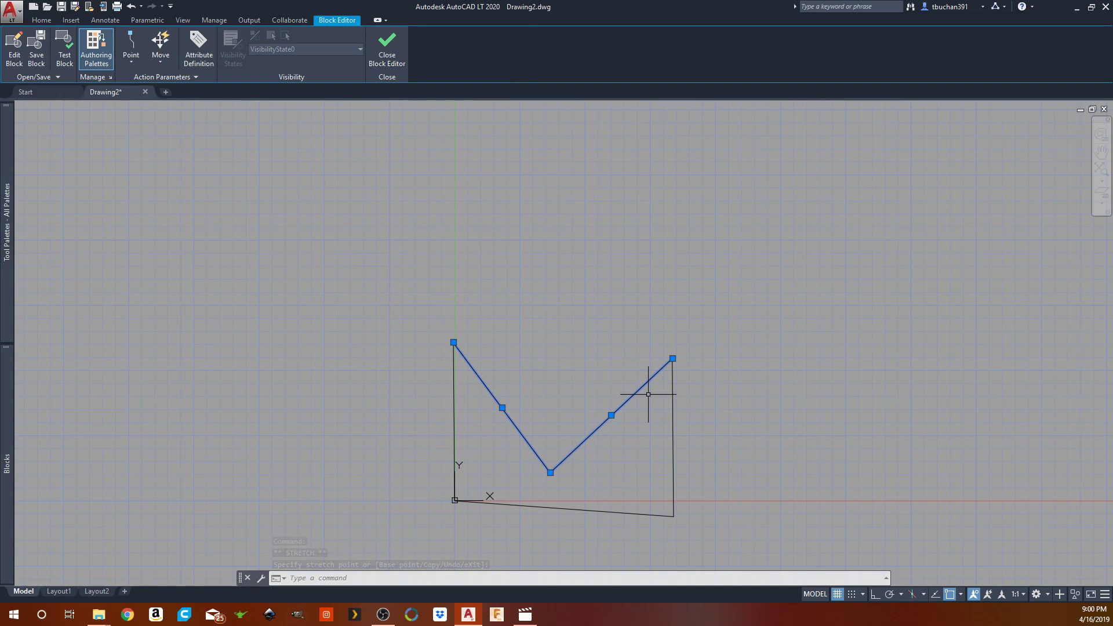
- Save the block definition with BSAVE and close the Block Editor with BCLOSE
type("bs")
key("Return")
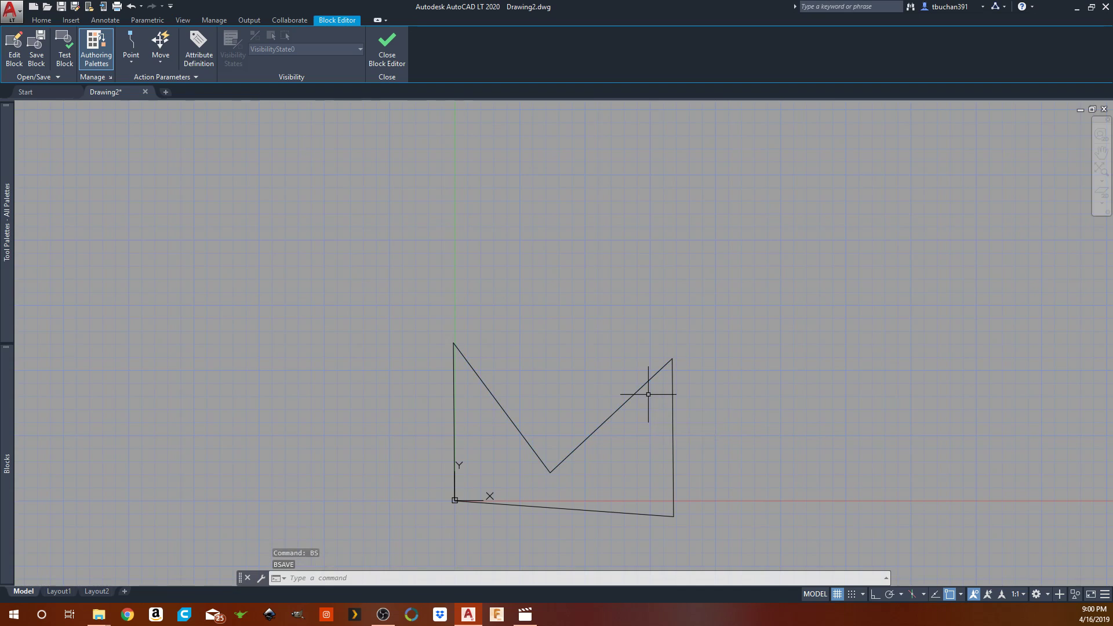
type("bc")
key("Return")
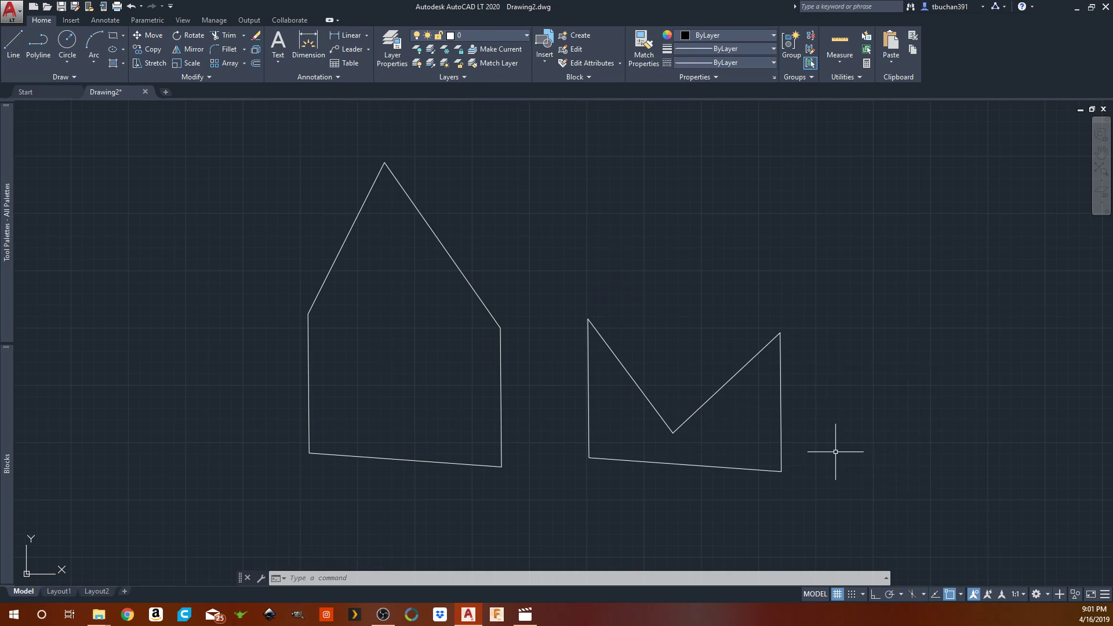
- Frame both shapes and erase the M-shaped block copy, keeping the original house outline
middle_click_drag(830, 449, 732, 432)
scroll(647, 432, "down", 2)
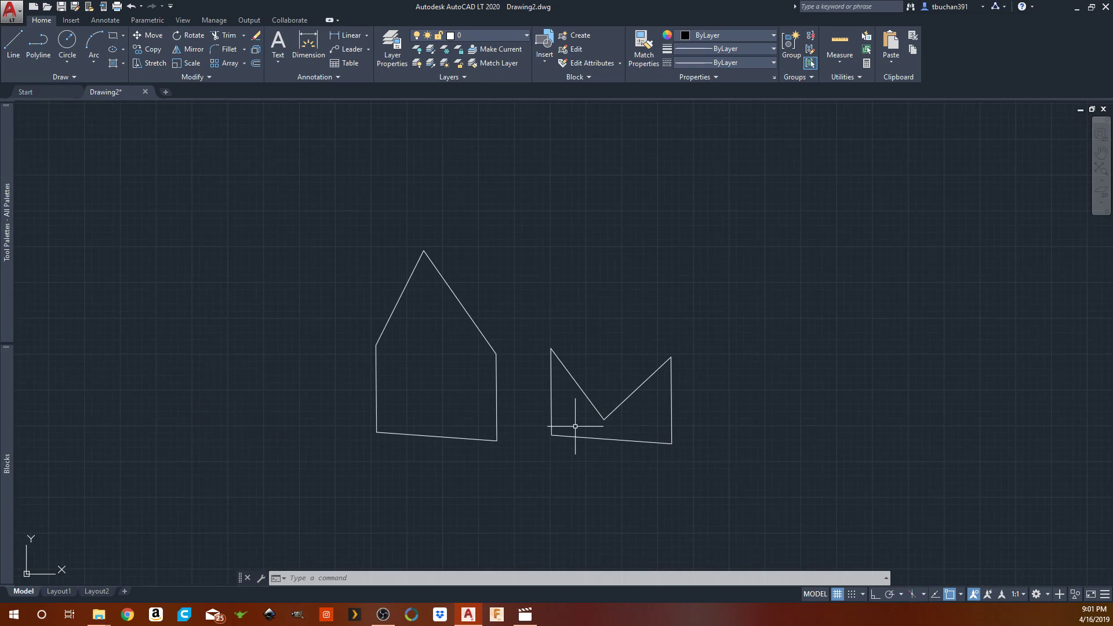
left_click(722, 303)
left_click(575, 466)
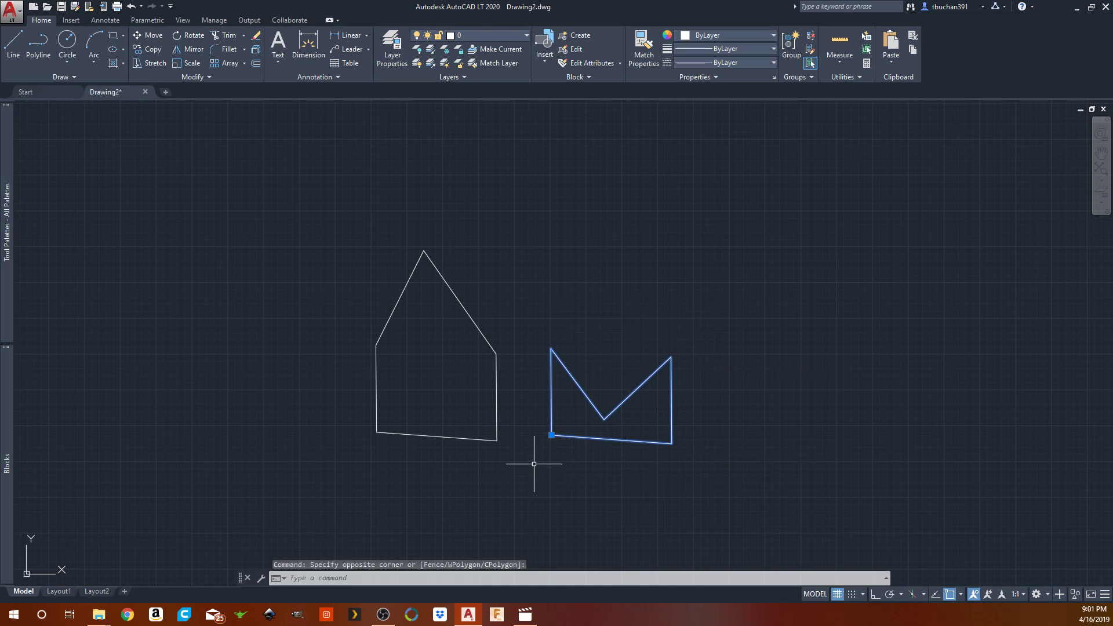
key("Delete")
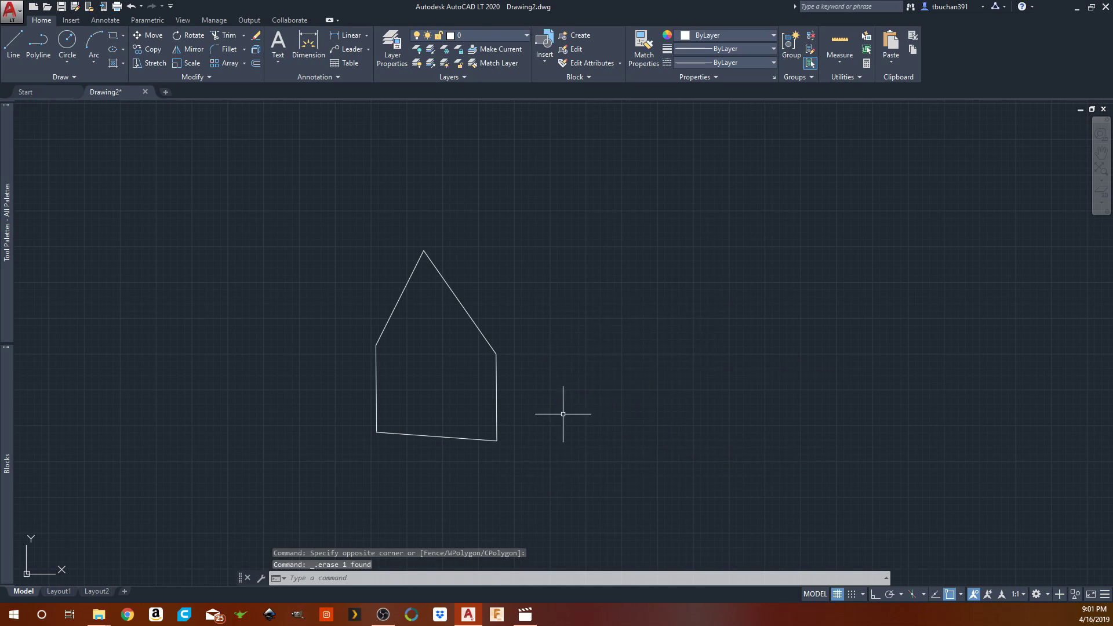
left_click(651, 207)
left_click(317, 523)
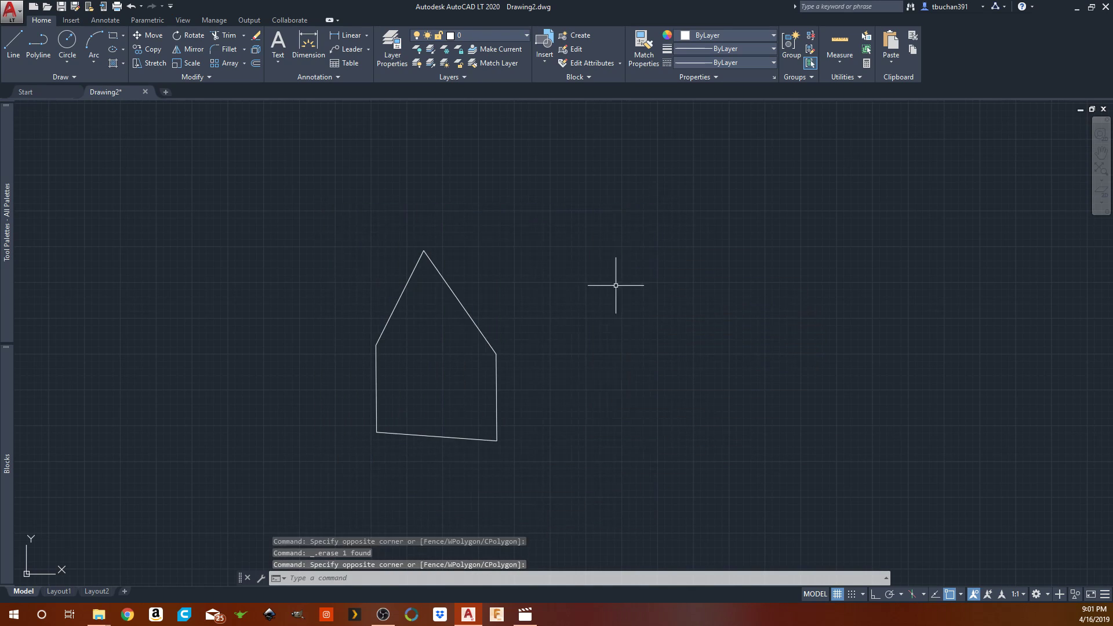
left_click(69, 21)
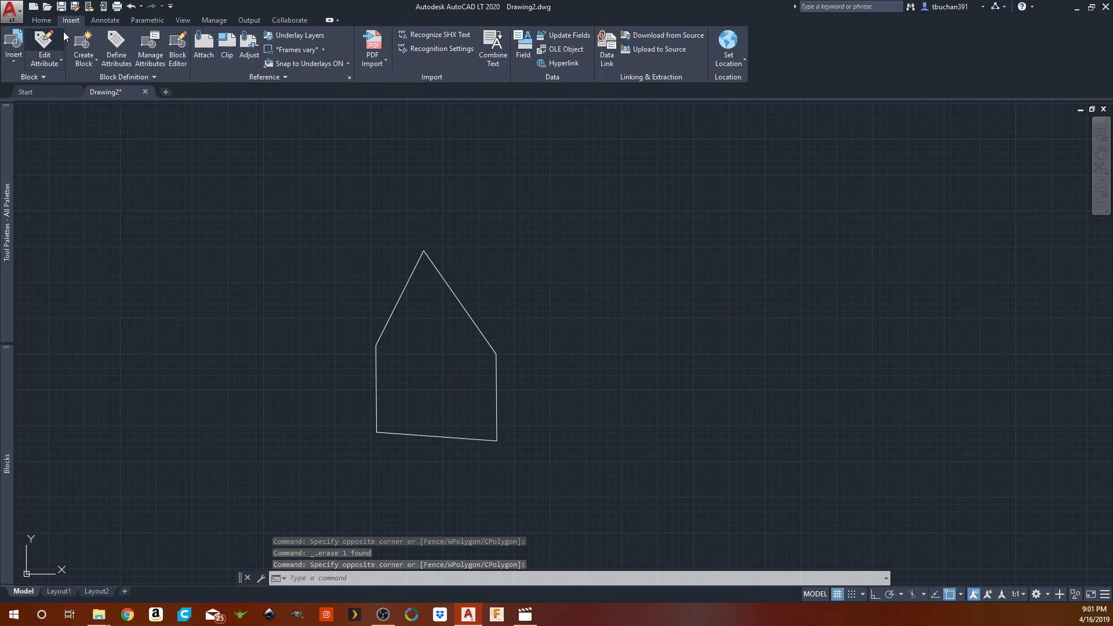
- Create a block named 'house' from the five outline lines, base point at the lower-left corner
left_click(91, 62)
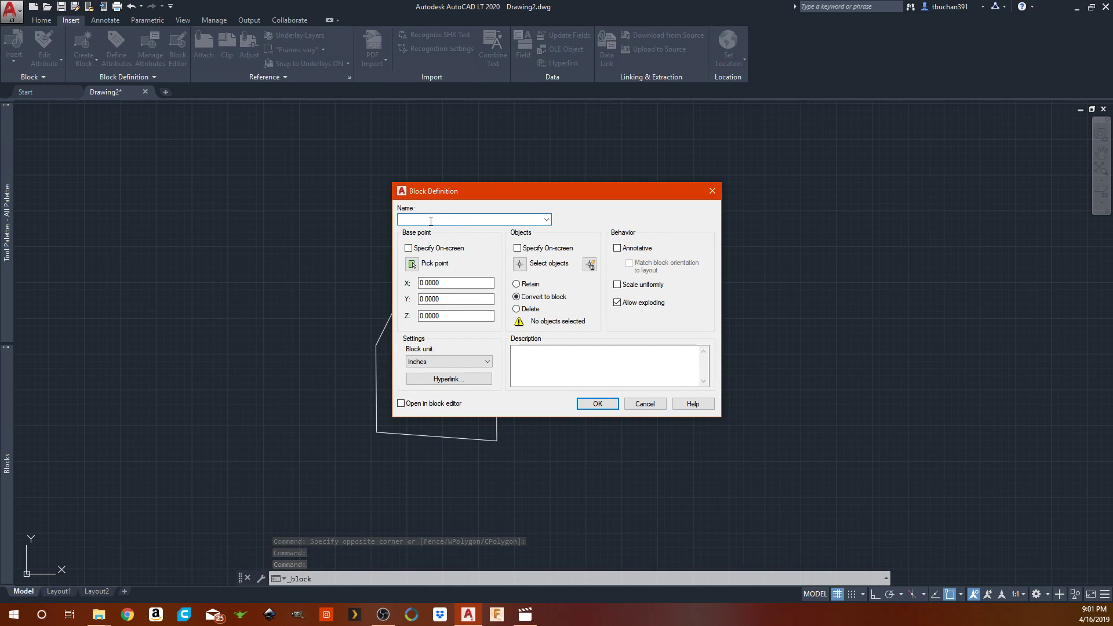
type("house")
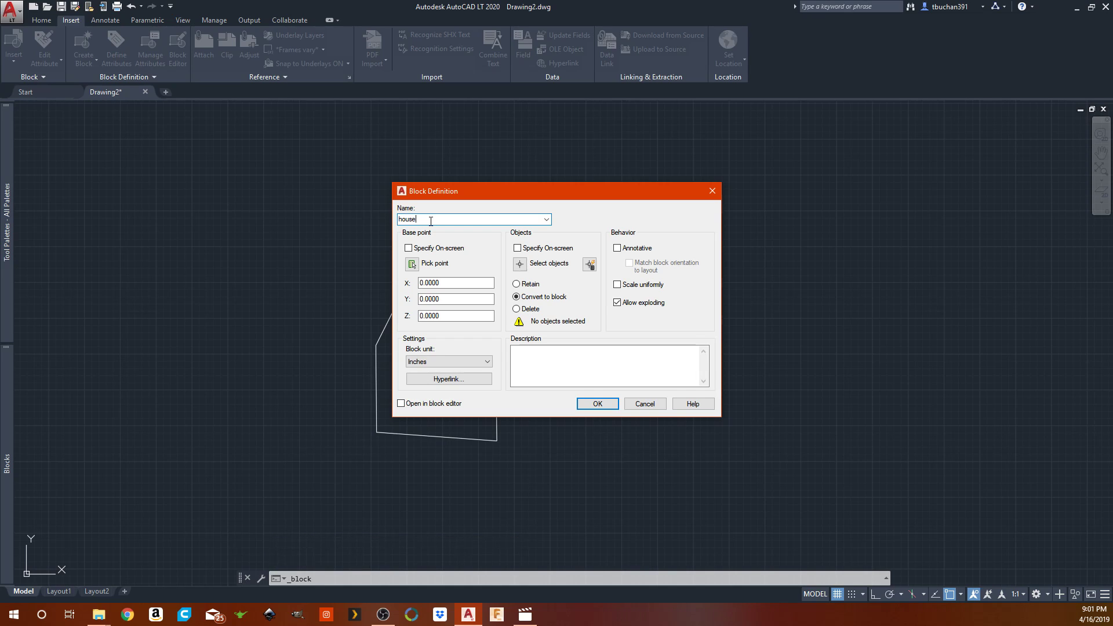
left_click(519, 265)
left_click(552, 212)
left_click(318, 503)
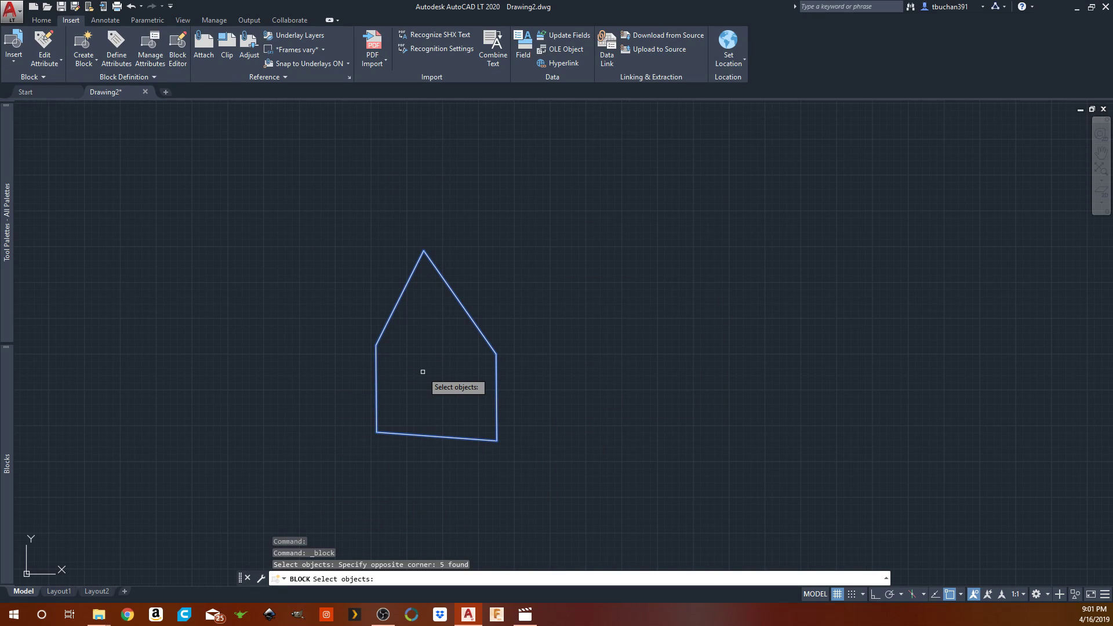
key("Return")
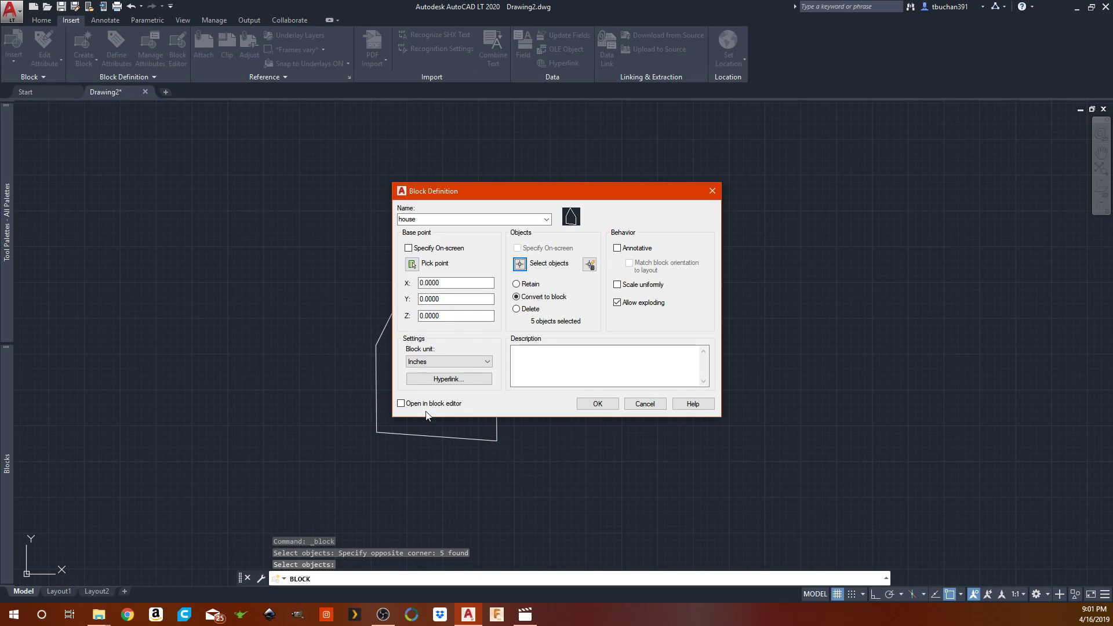
left_click(412, 264)
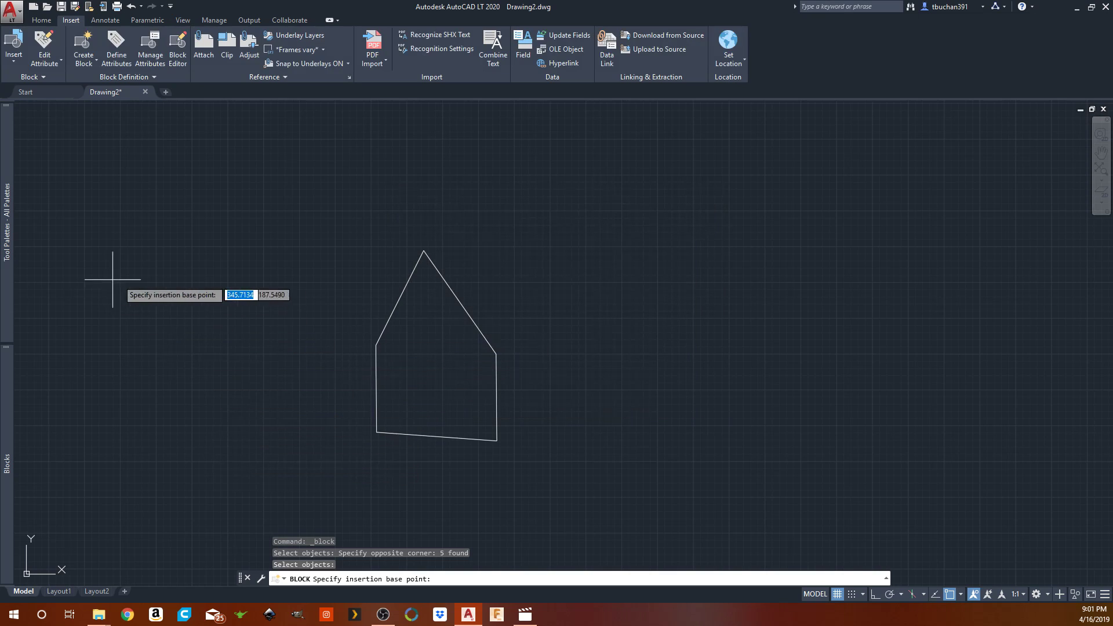
left_click(377, 432)
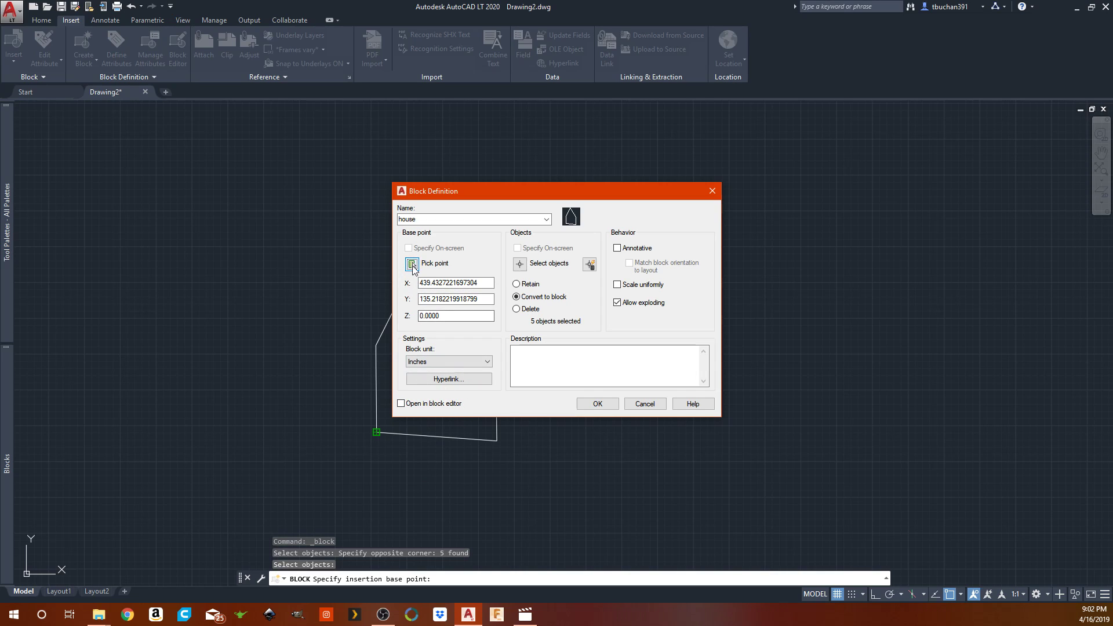
left_click(597, 405)
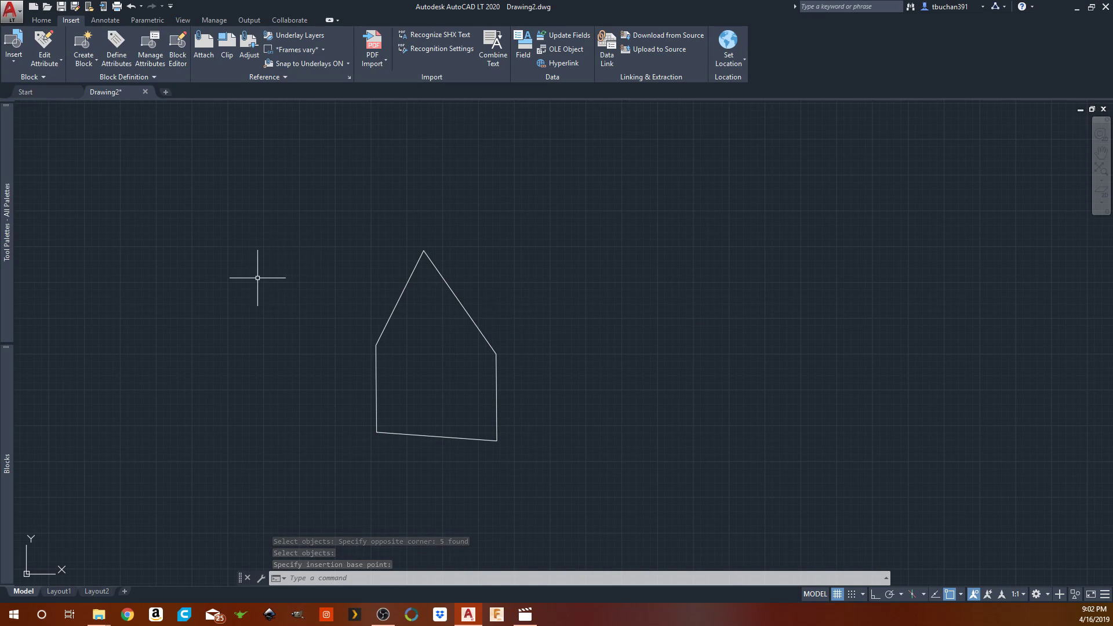
- Insert the house block from the Insert gallery to the right of the original house
left_click(13, 55)
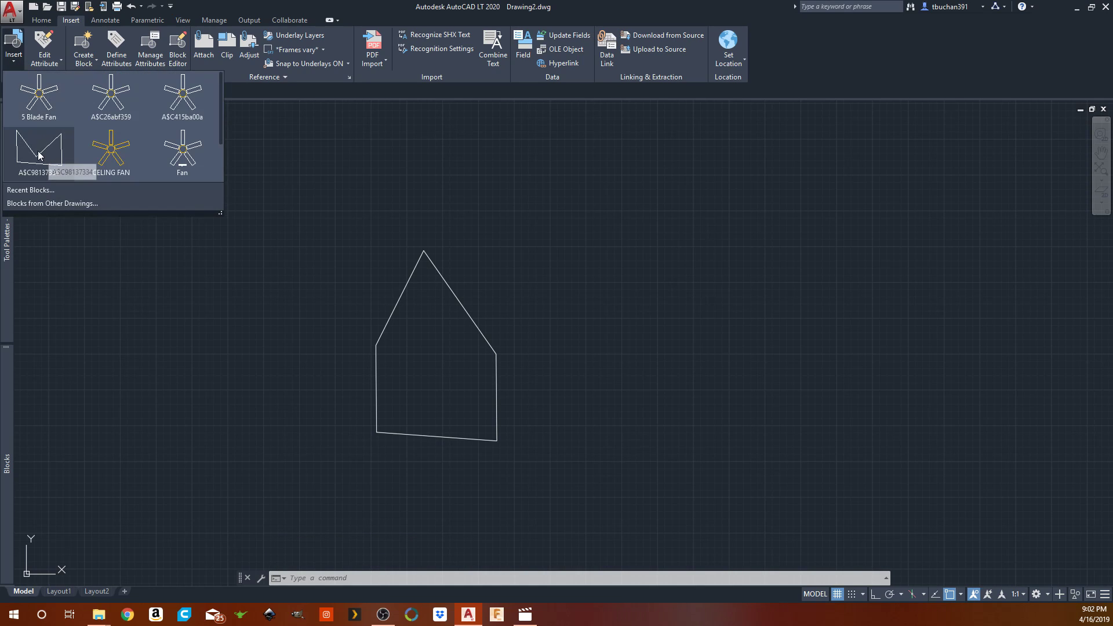
scroll(134, 137, "down", 1)
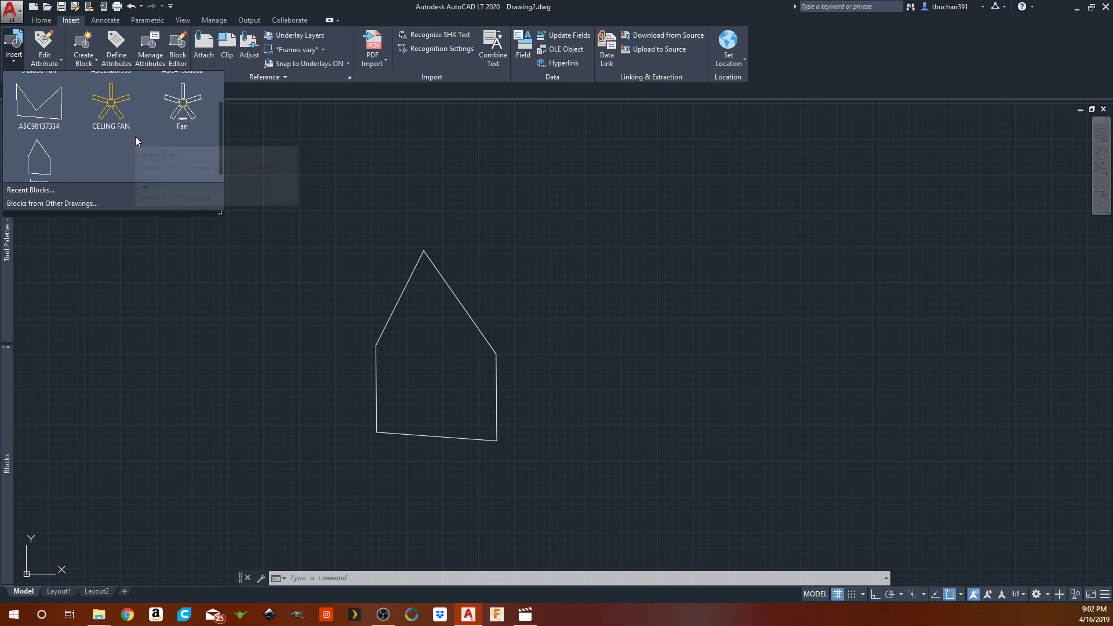
left_click(38, 154)
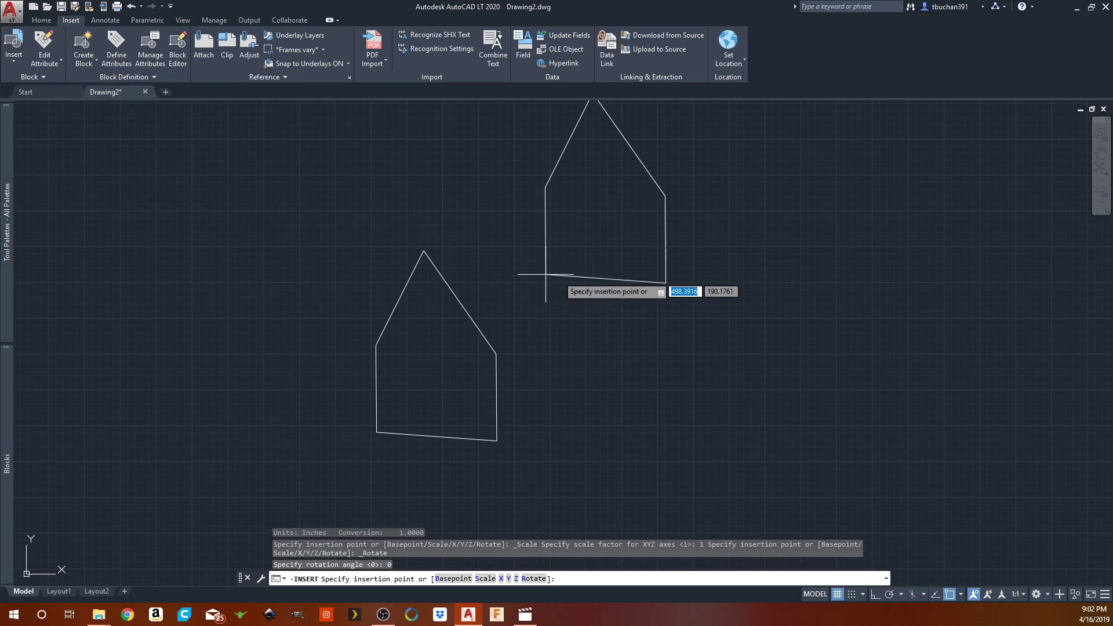
left_click(636, 432)
left_click(640, 434)
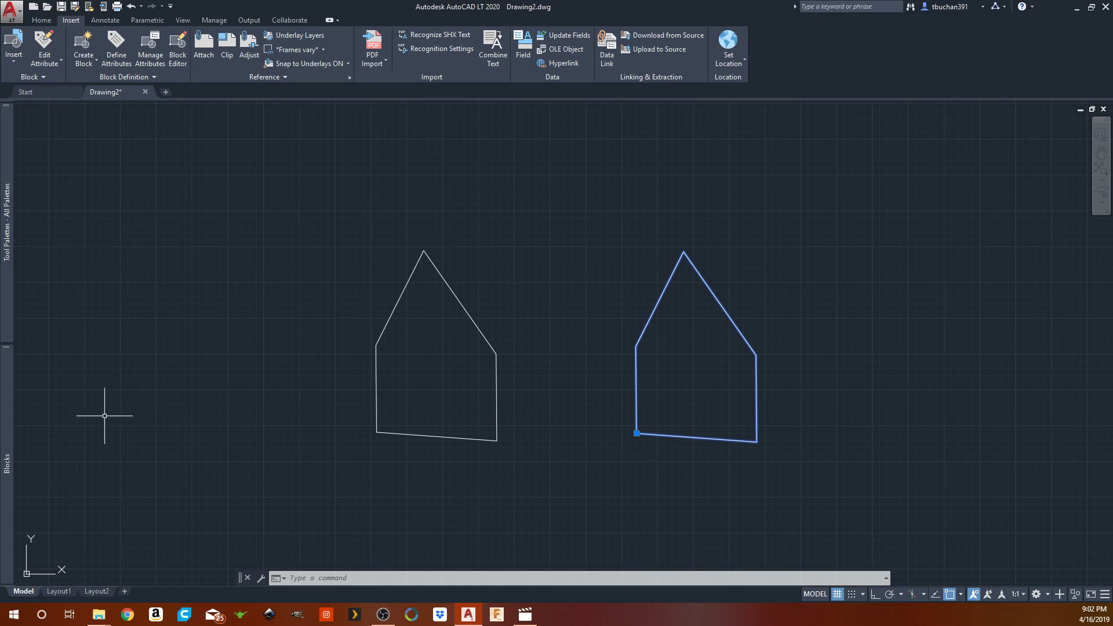
- Insert another house block above the first two houses
mouse_move(9, 410)
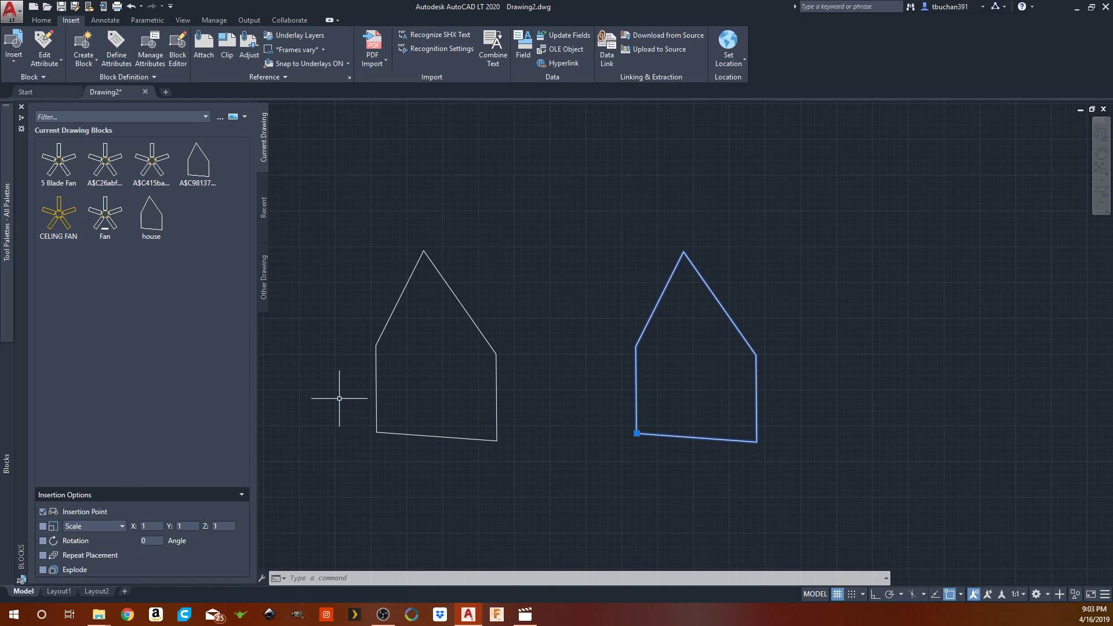
mouse_move(7, 464)
left_click(151, 218)
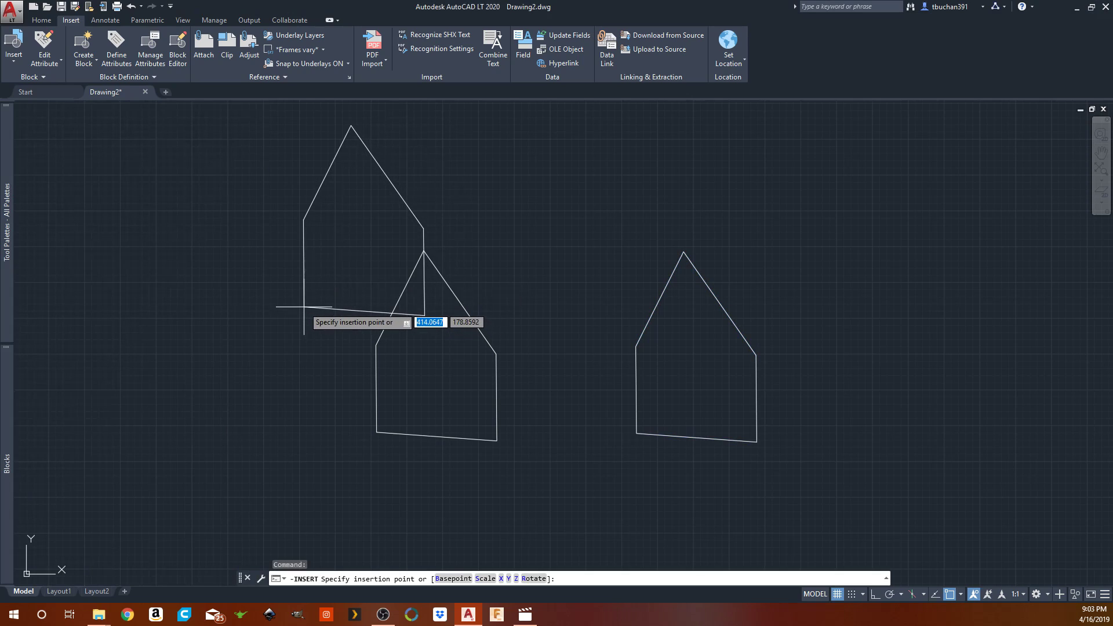
left_click(498, 254)
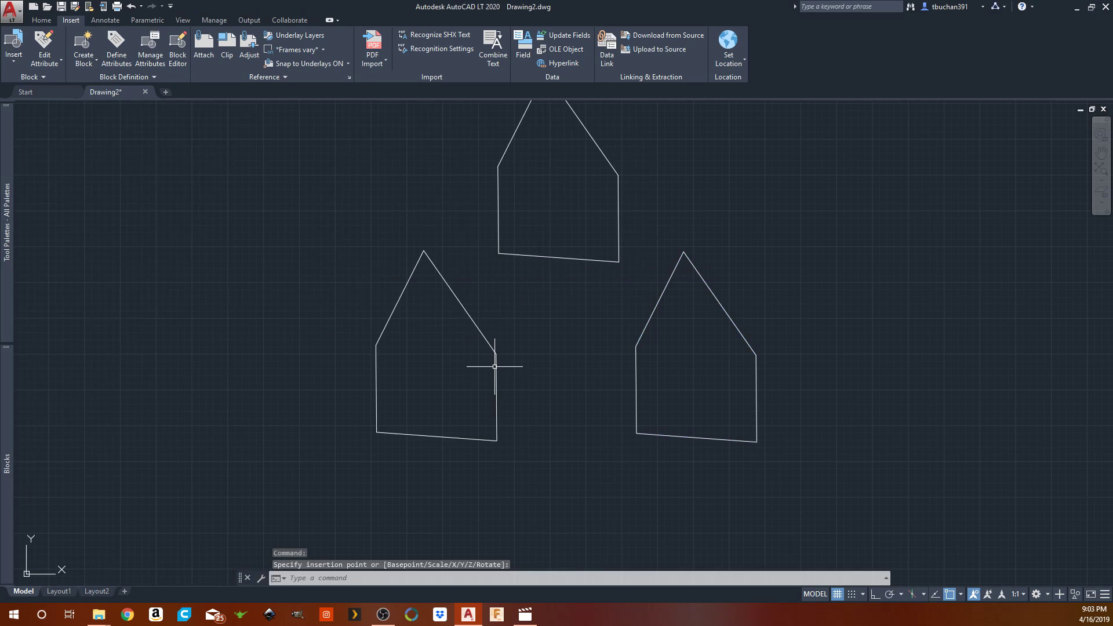
- With Repeat Placement on, scatter eight more houses across the drawing, then select the fan symbol
mouse_move(7, 464)
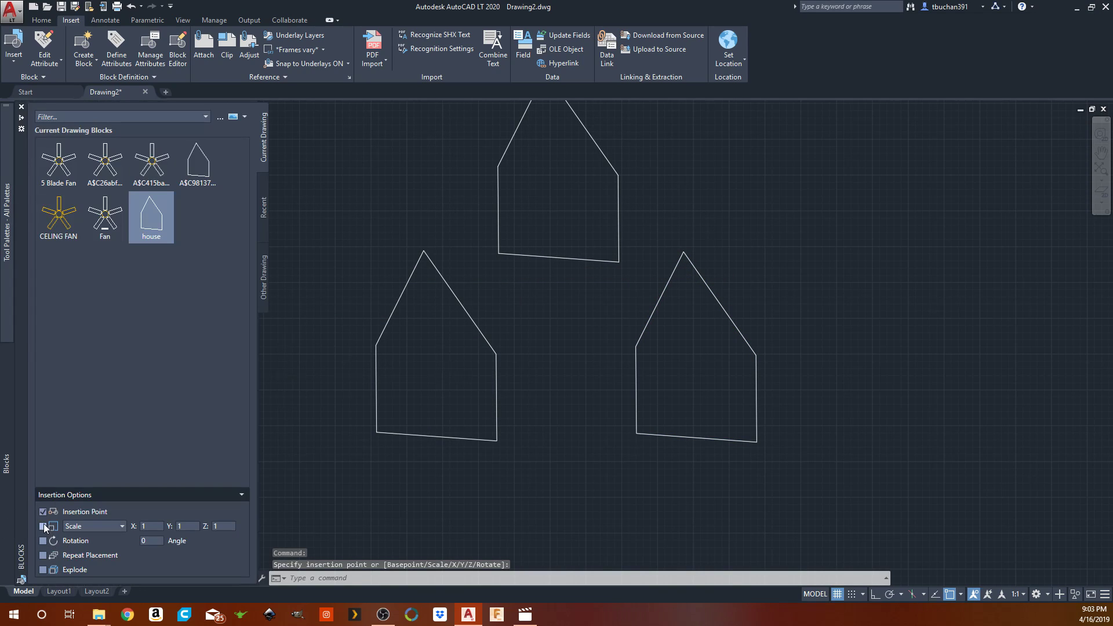
left_click(42, 555)
left_click(151, 218)
scroll(371, 372, "down", 5)
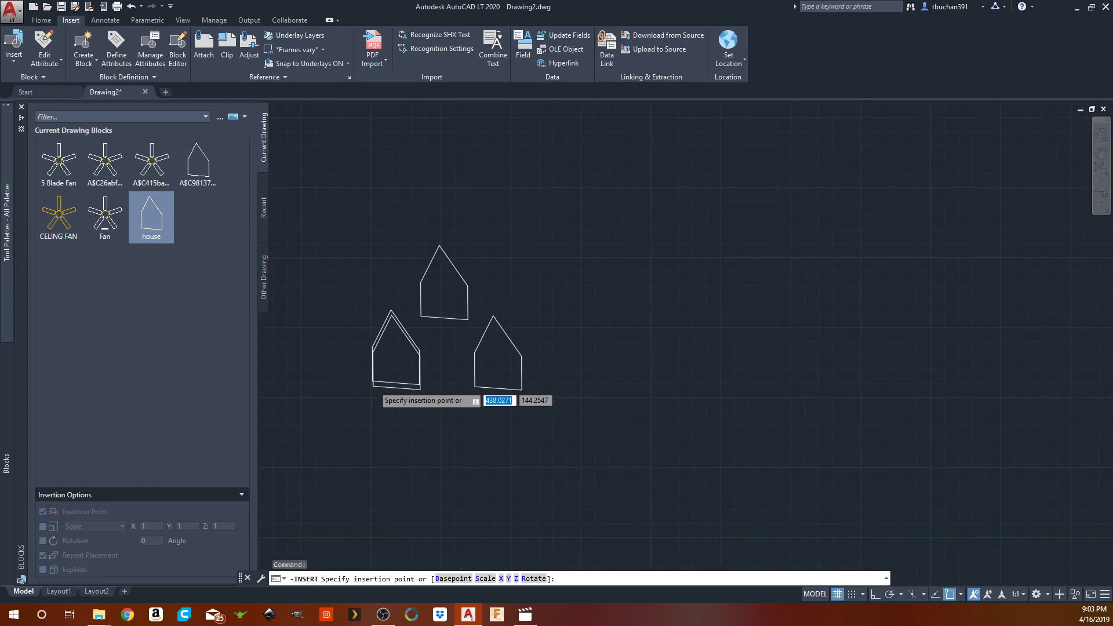
left_click(558, 362)
left_click(474, 274)
left_click(273, 219)
left_click(254, 377)
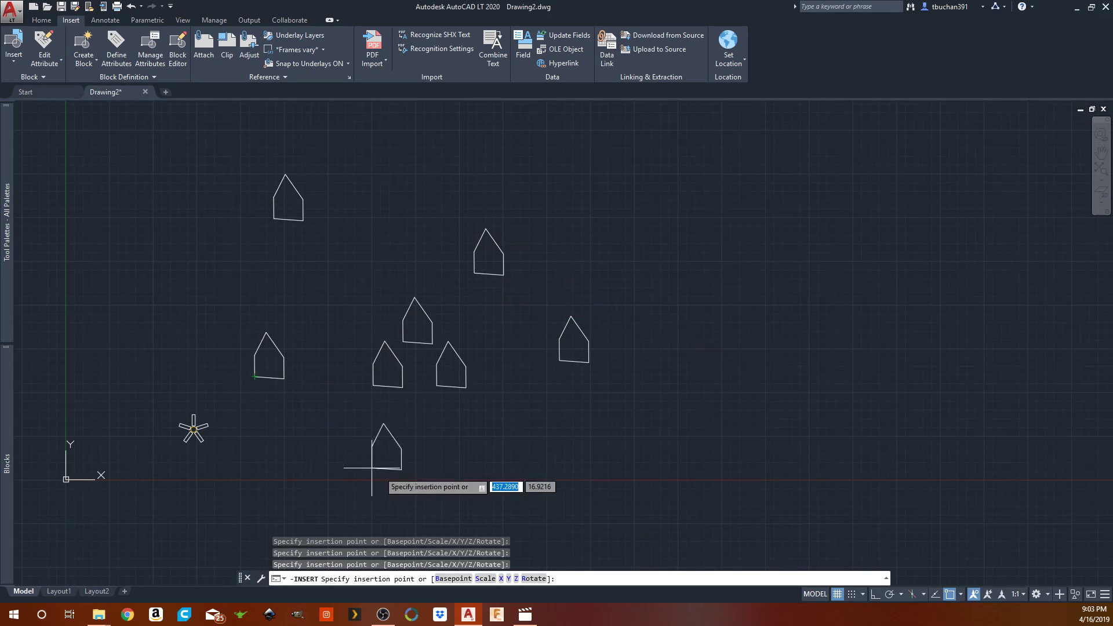
left_click(399, 475)
left_click(555, 476)
left_click(674, 387)
left_click(636, 293)
right_click(614, 277)
left_click(626, 282)
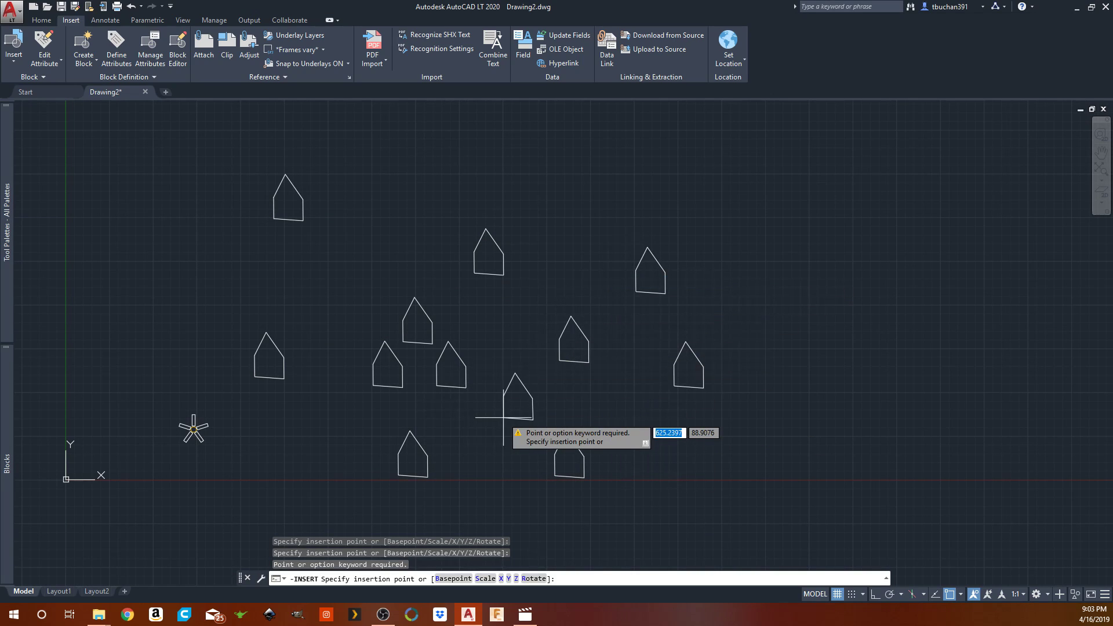
key("Escape")
left_click(237, 394)
left_click(145, 476)
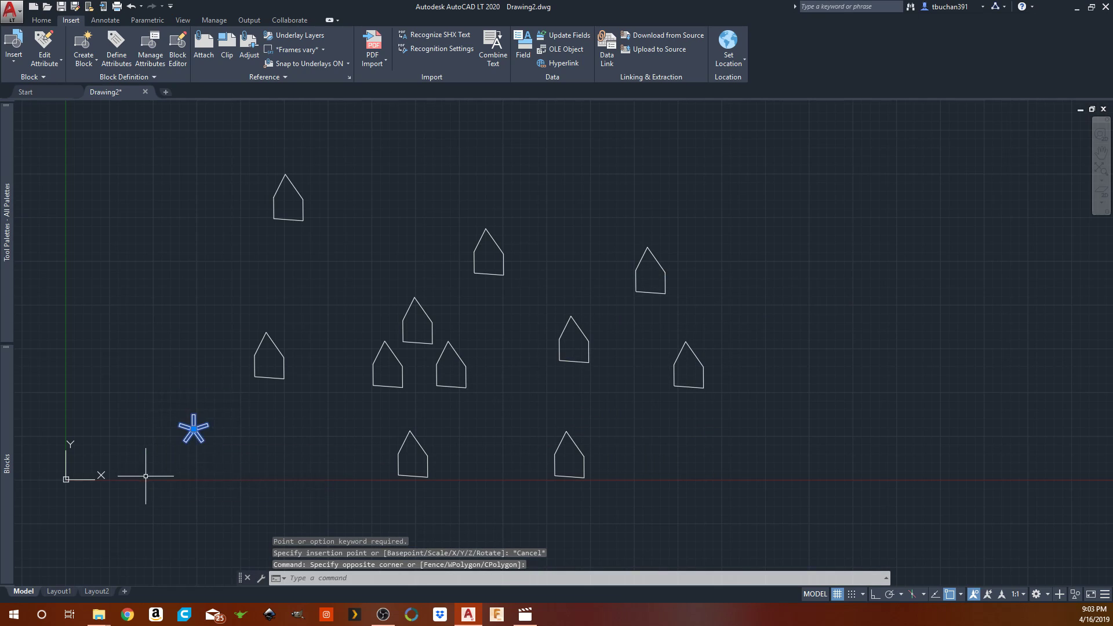
- Erase the fan symbol and recenter the view on the houses
key("Delete")
scroll(427, 369, "up", 2)
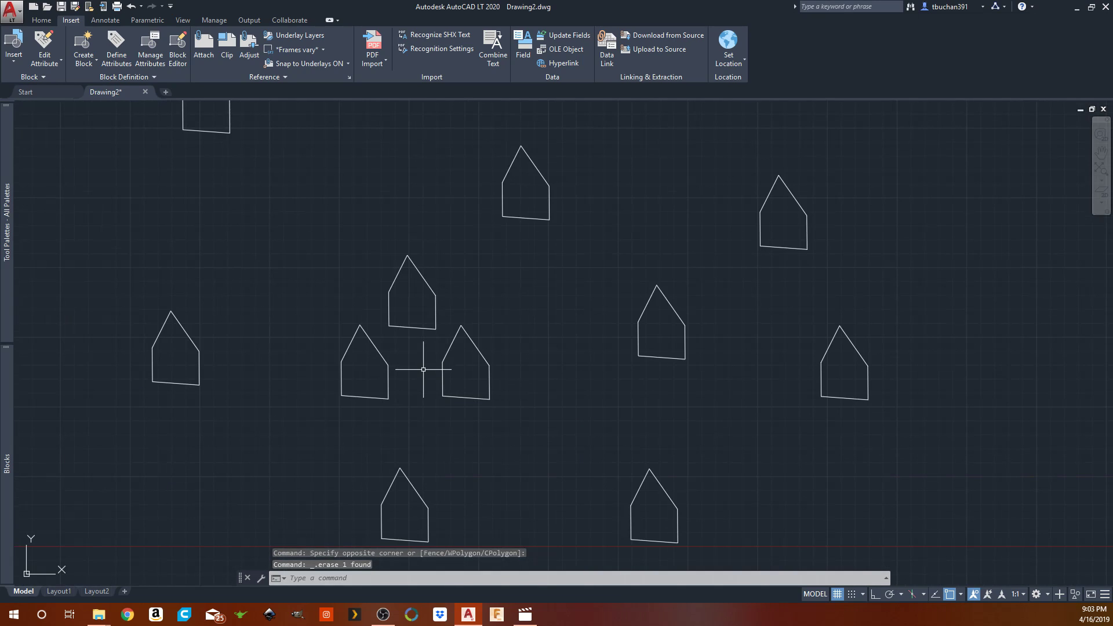
scroll(445, 379, "down", 2)
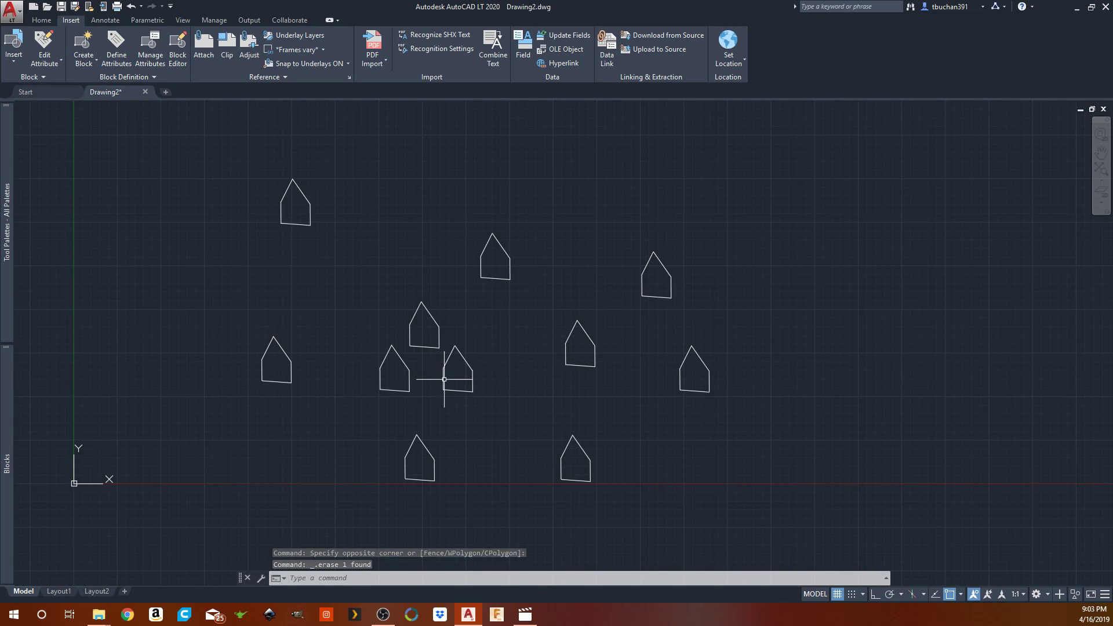
middle_click_drag(444, 379, 392, 409)
scroll(394, 406, "up", 2)
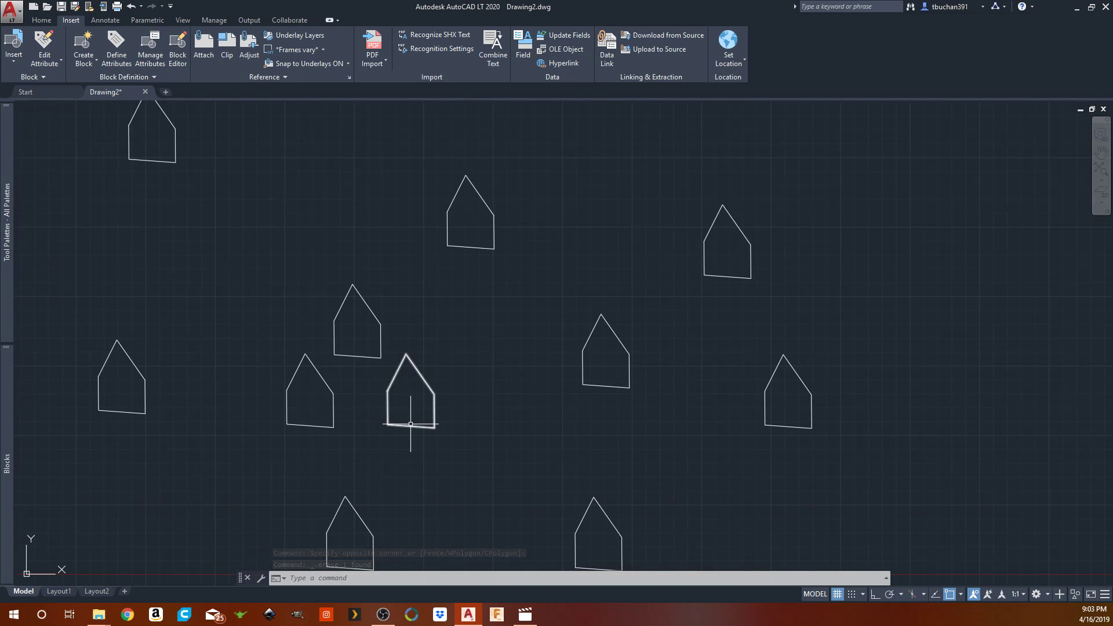
- In the Block Editor, lower the house block's roof apex to flatten the roof
left_click(389, 412)
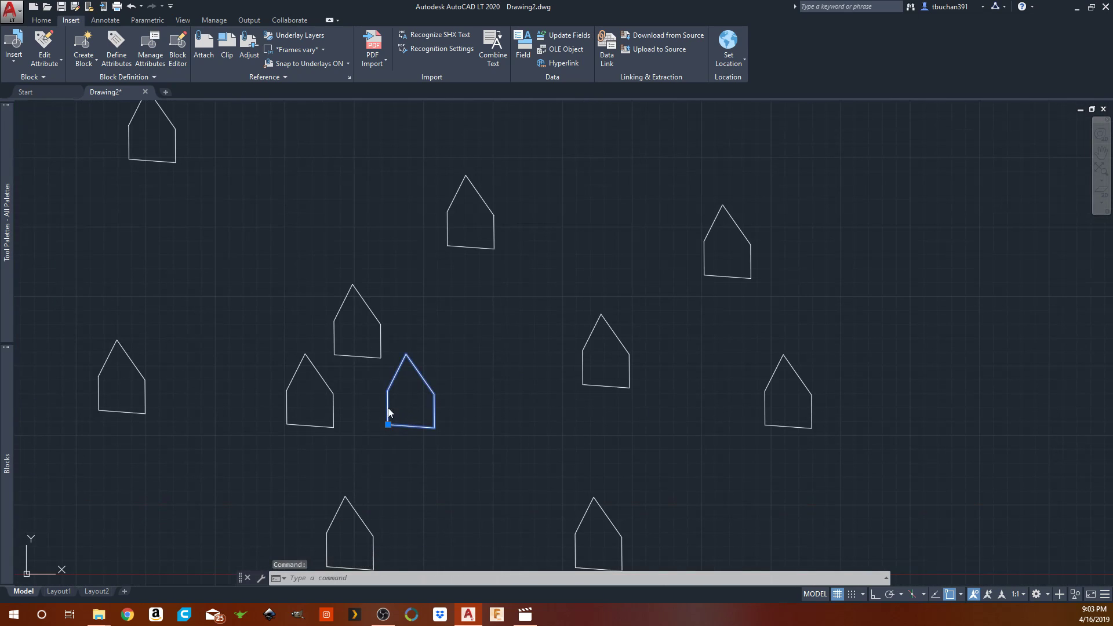
double_click(389, 412)
left_click(545, 387)
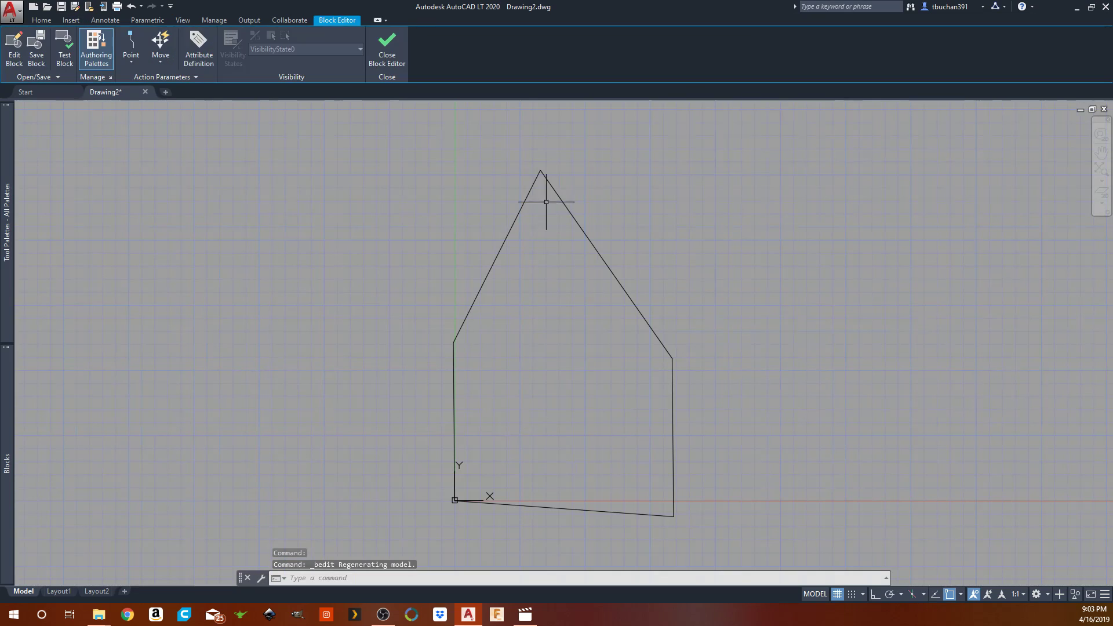
left_click(567, 137)
left_click(522, 171)
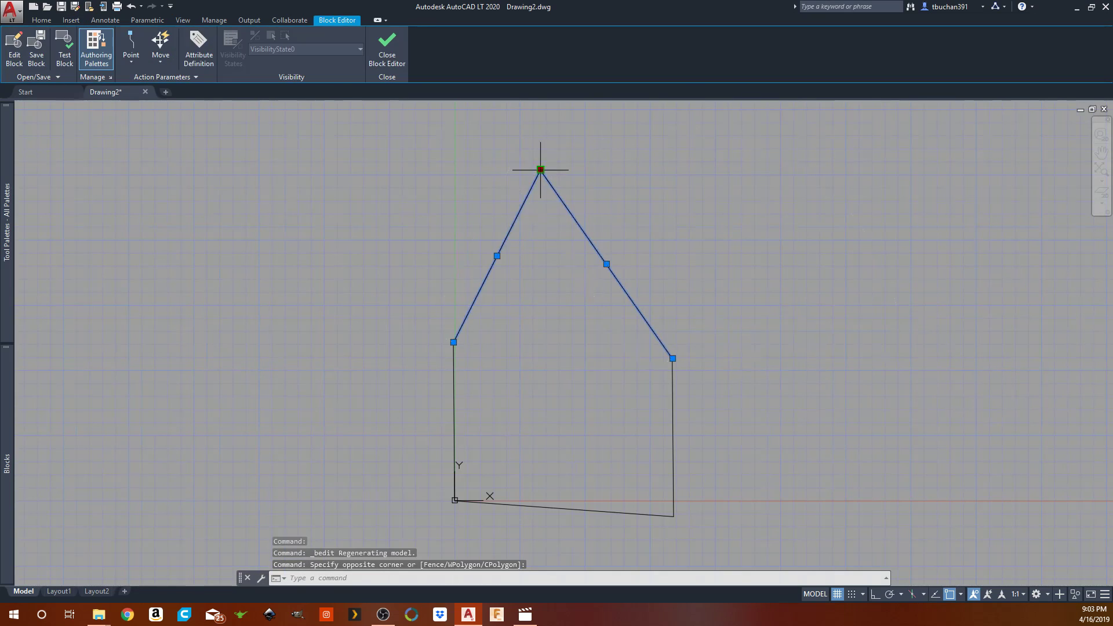
left_click(540, 171)
left_click(537, 307)
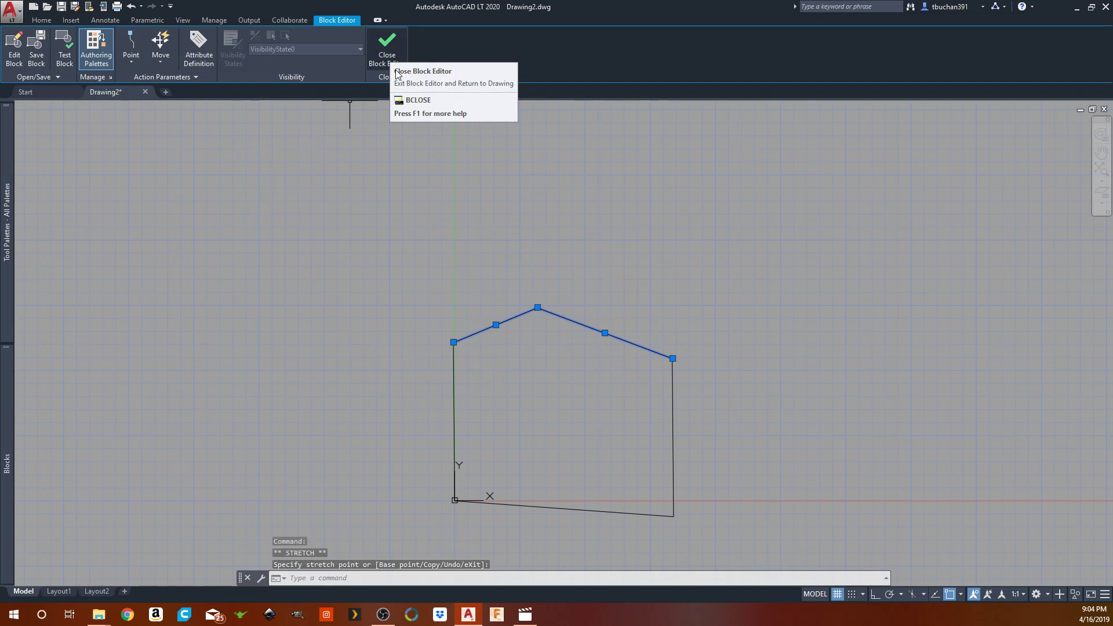
- Save the edited house block with BSAVE and close it with BCLOSE so every copy updates
type("BS")
key("Return")
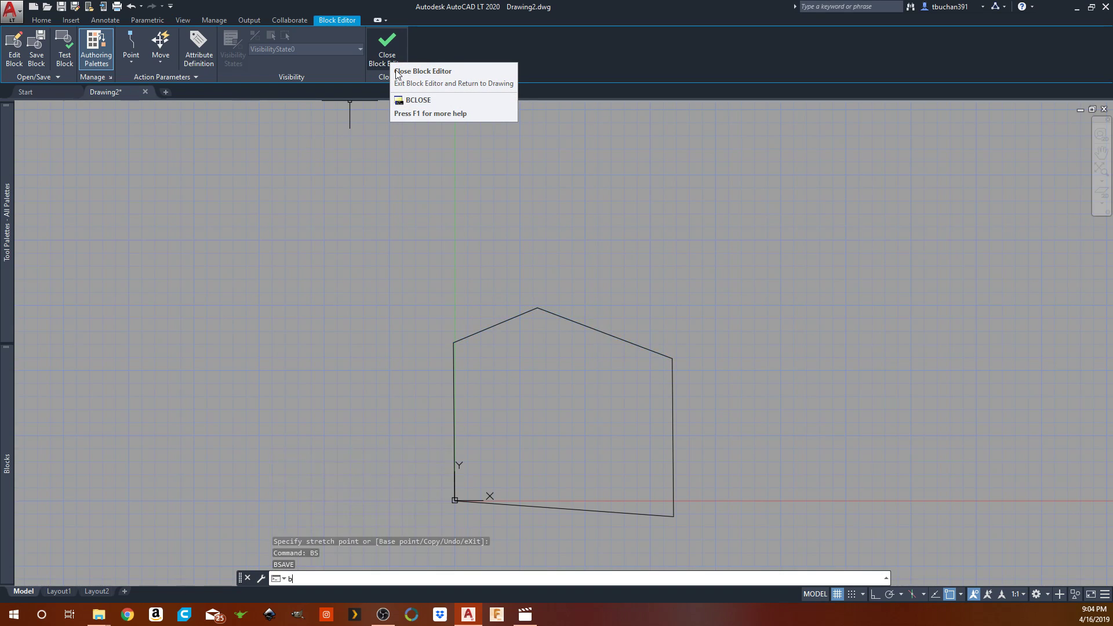
type("bc")
key("Return")
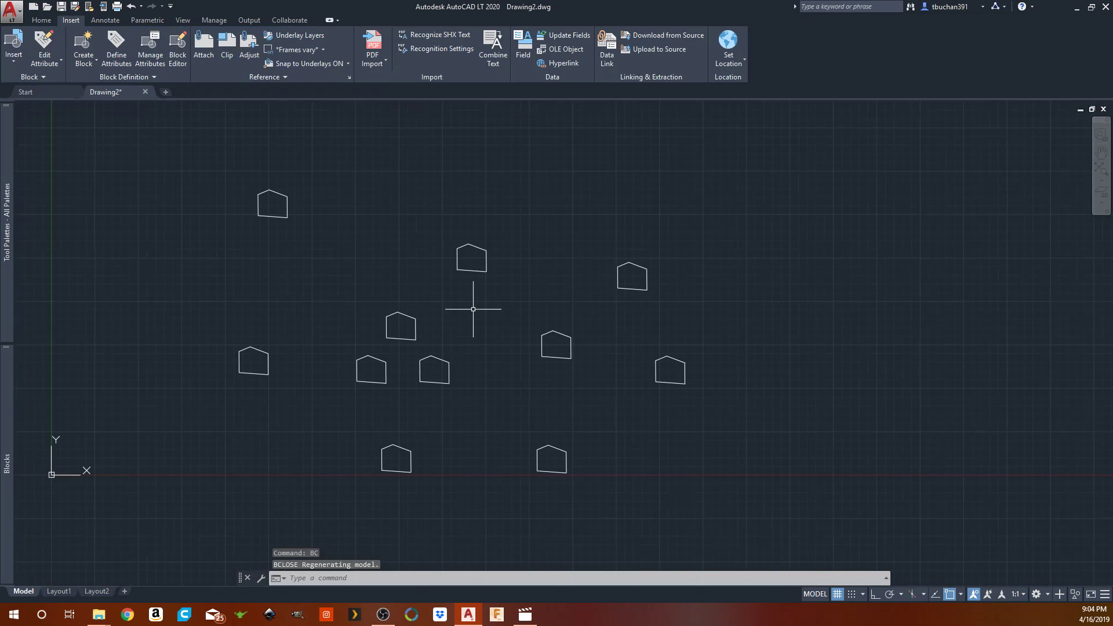
- Explode the right-hand house into separate lines with X
scroll(380, 400, "up", 2)
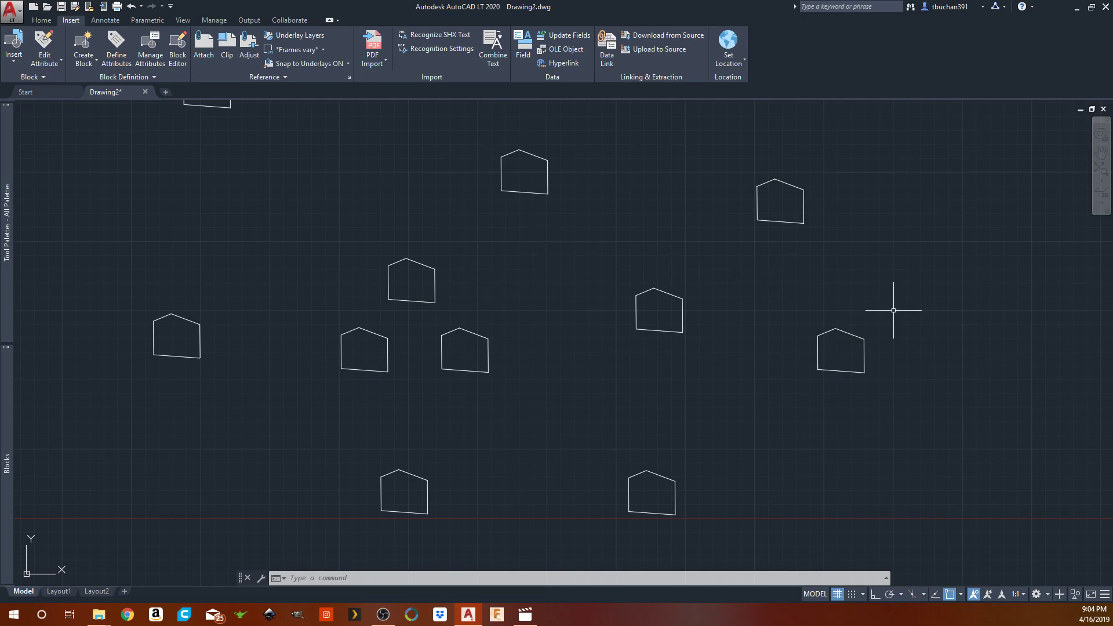
left_click(937, 290)
left_click(809, 388)
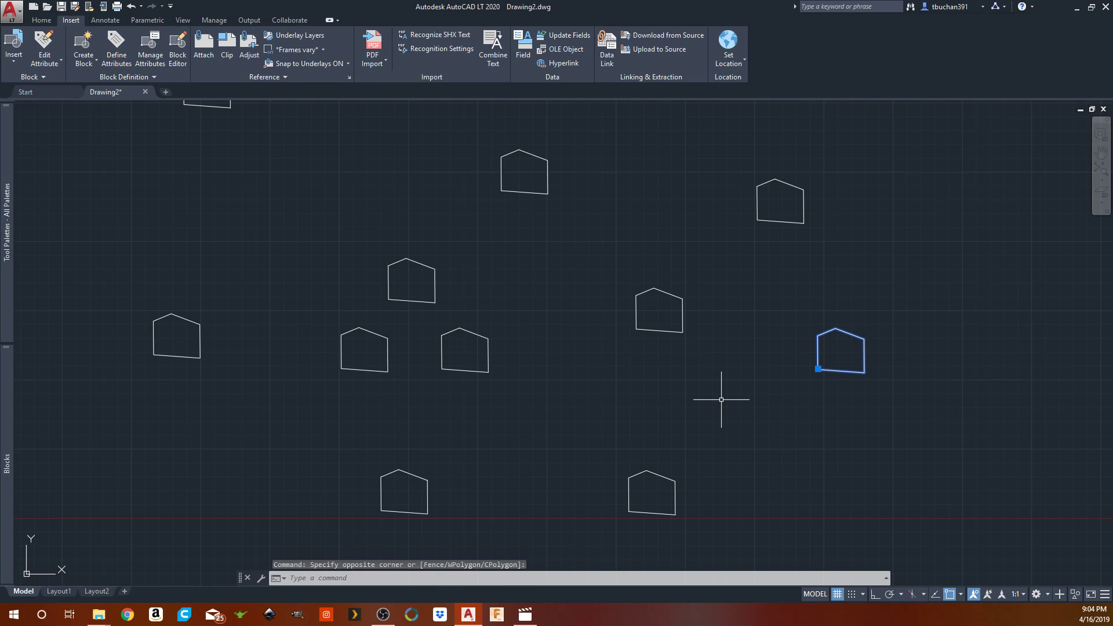
type("x")
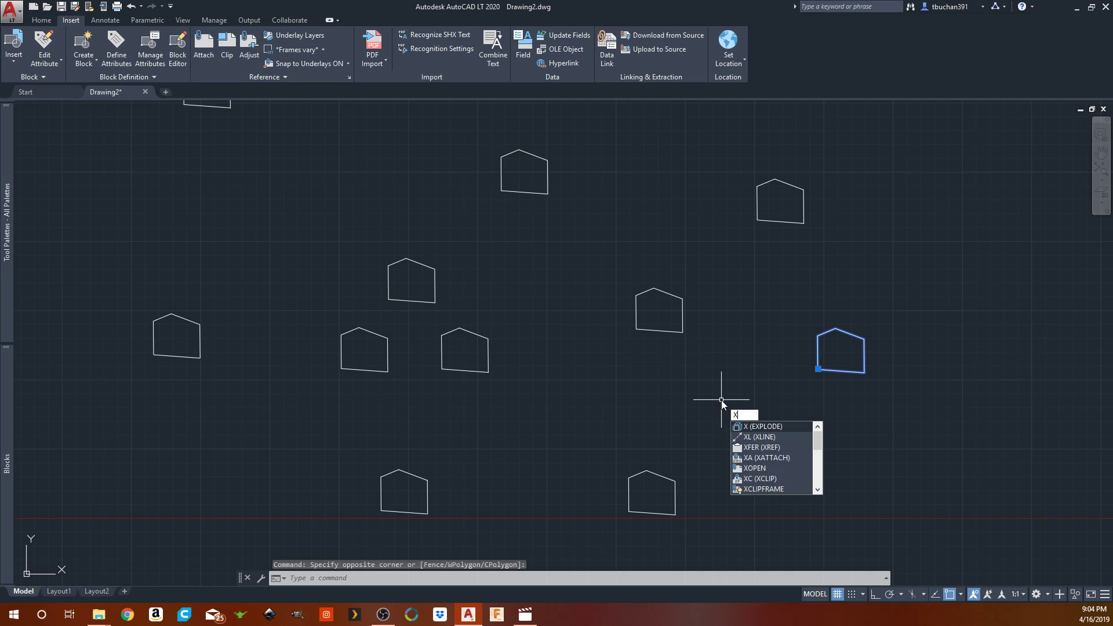
key("Return")
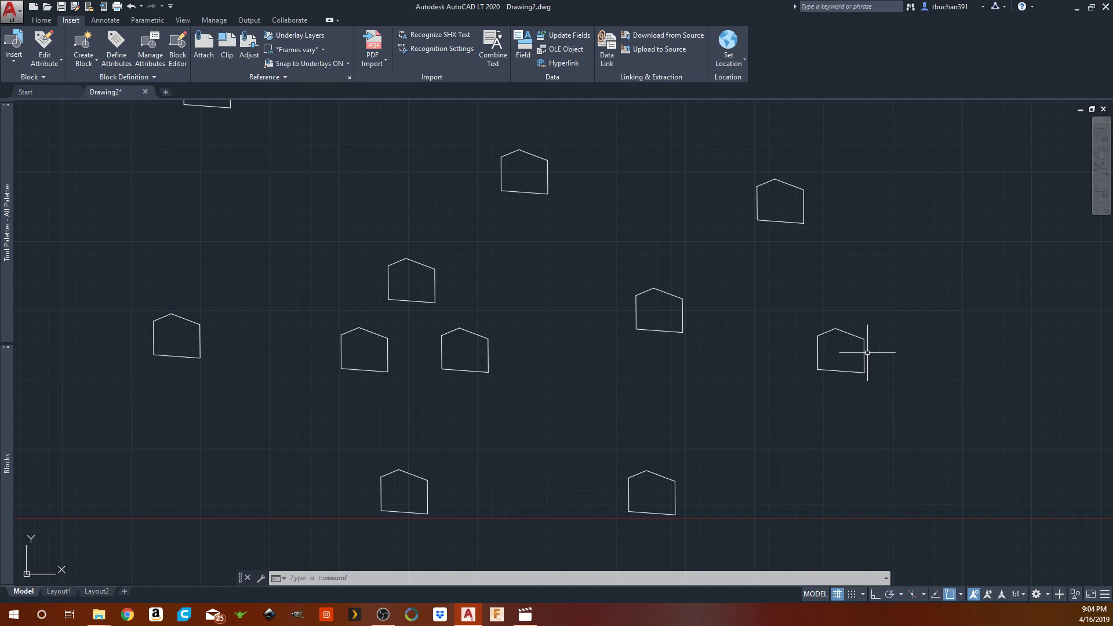
- Copy the exploded lines from the lower-left corner, paste them as a block in place, and erase the originals
left_click(899, 298)
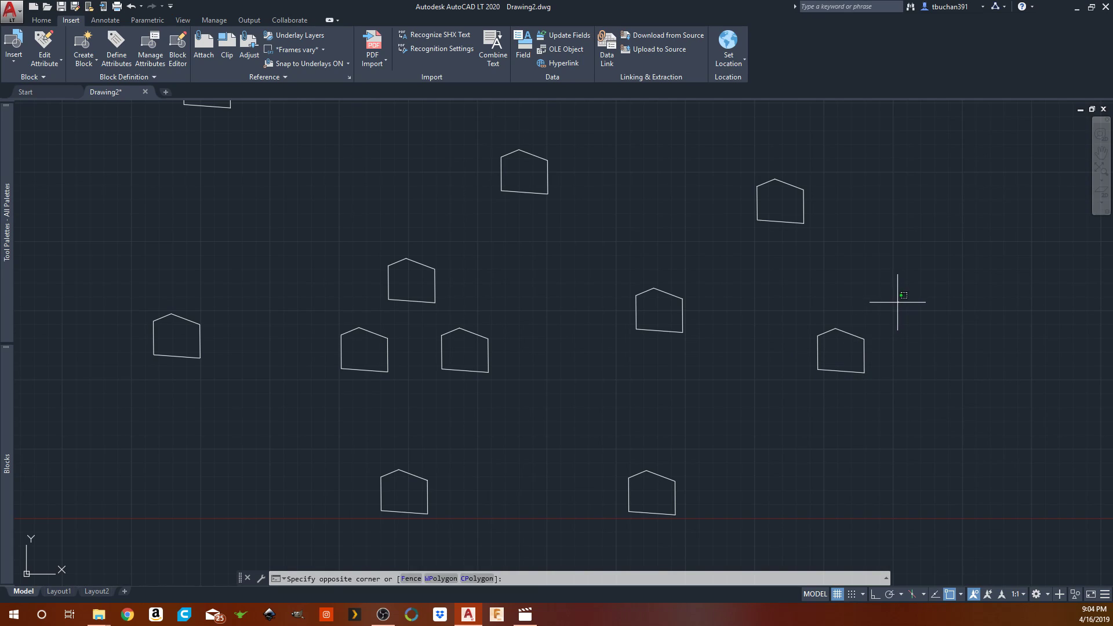
left_click(770, 392)
key("ctrl+shift+c")
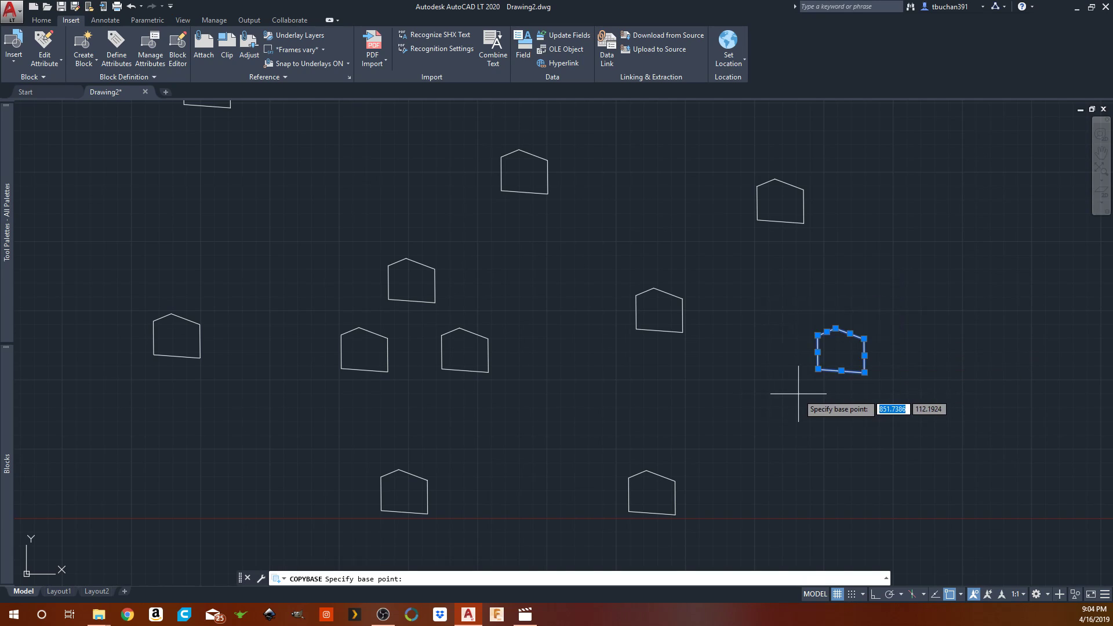
left_click(812, 374)
key("ctrl+shift+v")
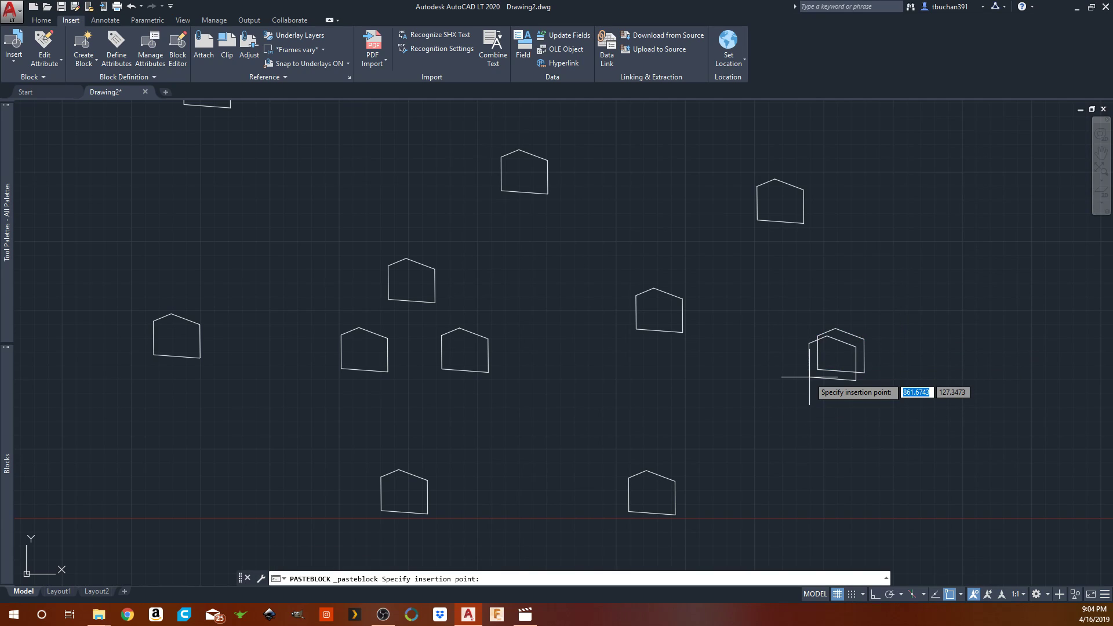
left_click(817, 370)
left_click(915, 303)
left_click(775, 383)
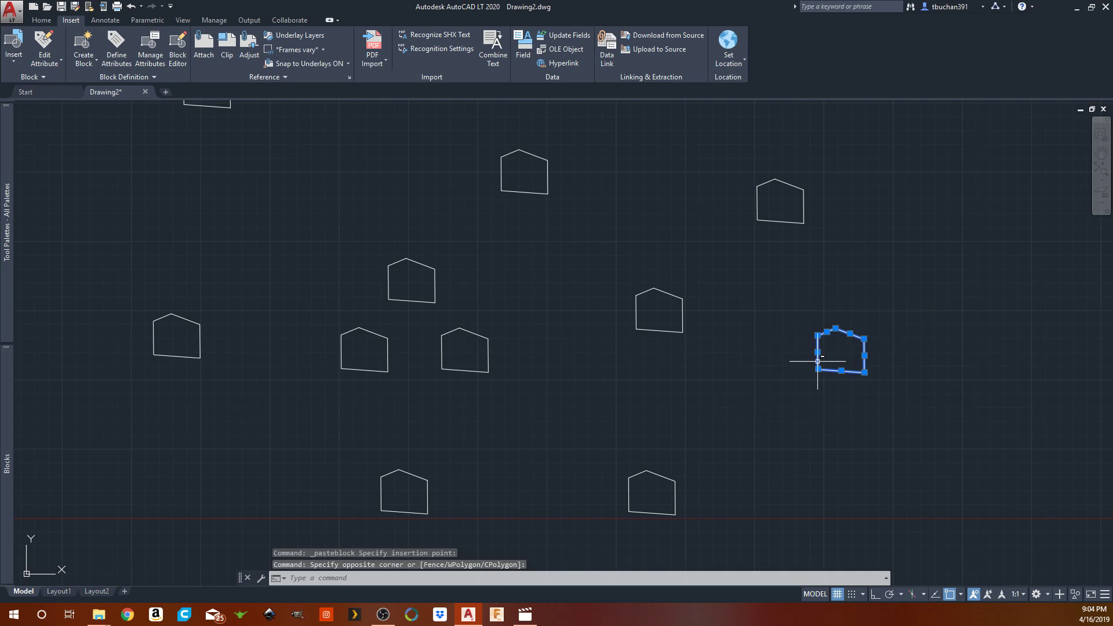
key("Delete")
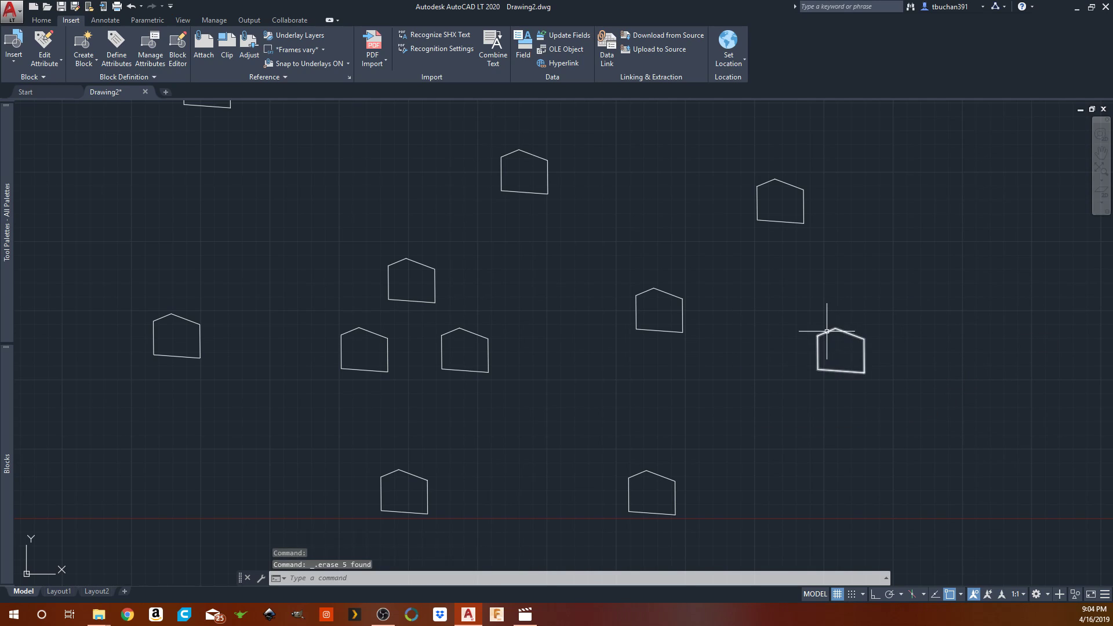